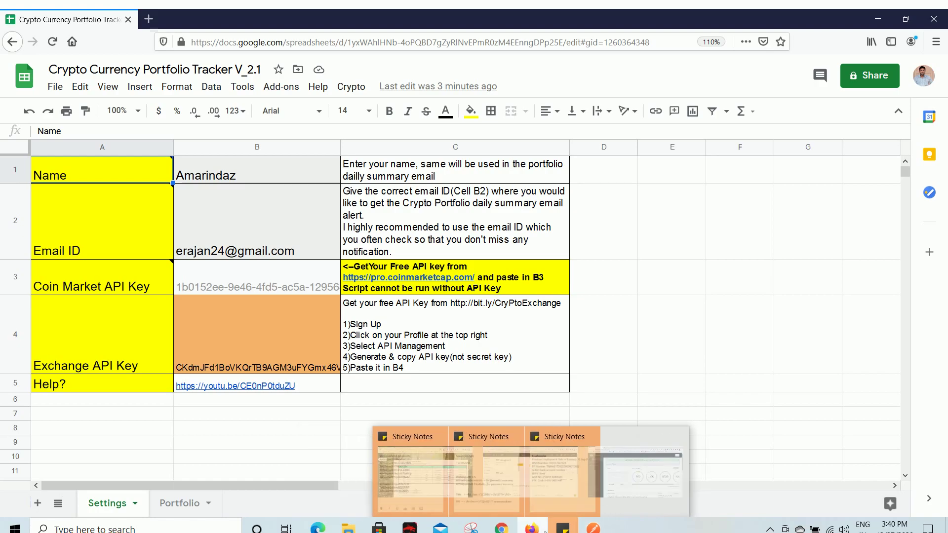
# Switch to the portfolio net worth email in Gmail and examine its greeting and currency table, including the bought prices.
pyautogui.moveTo(534, 530)
pyautogui.moveTo(504, 519)
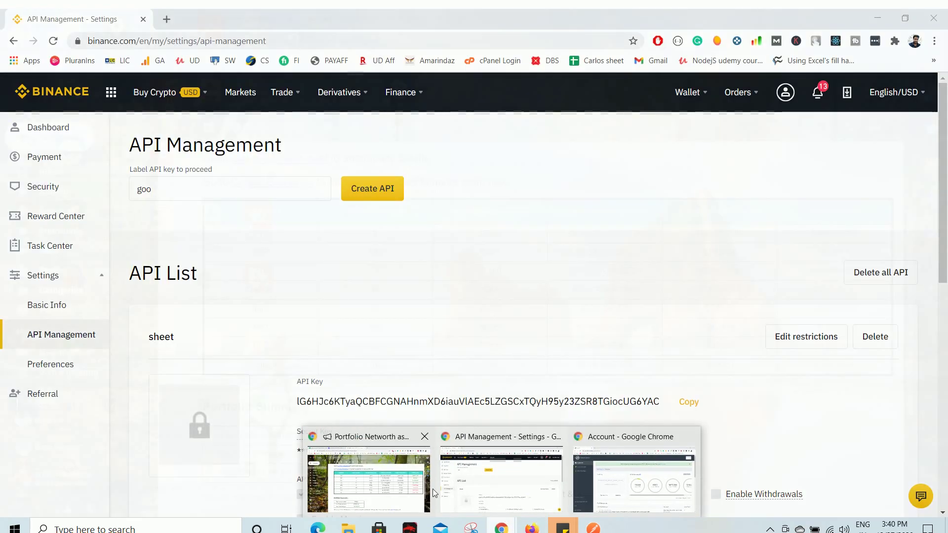
pyautogui.click(368, 474)
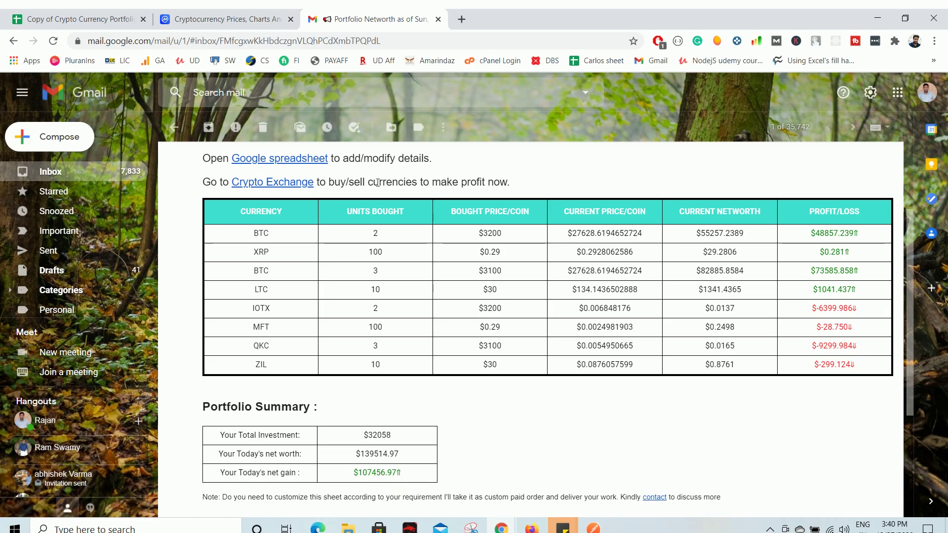
pyautogui.scroll(1, 250, 165)
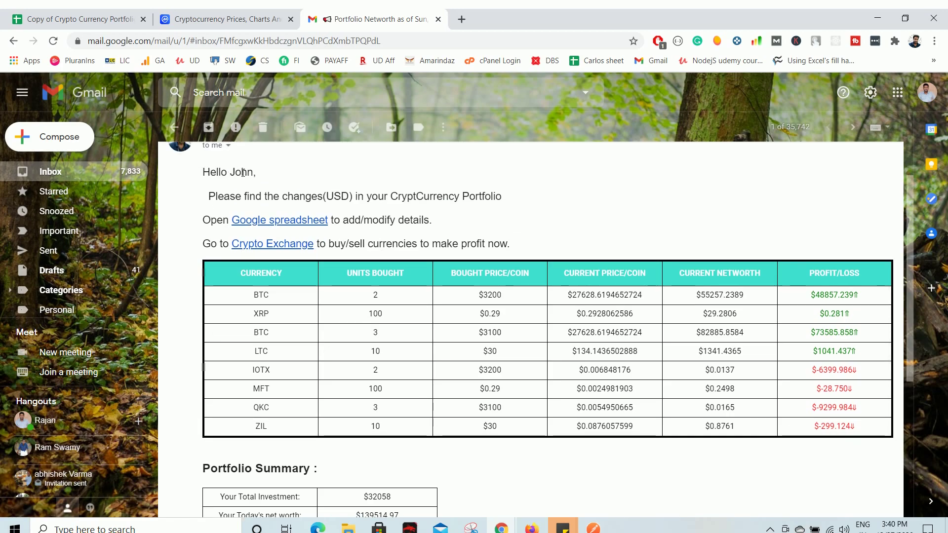
pyautogui.scroll(-1, 253, 192)
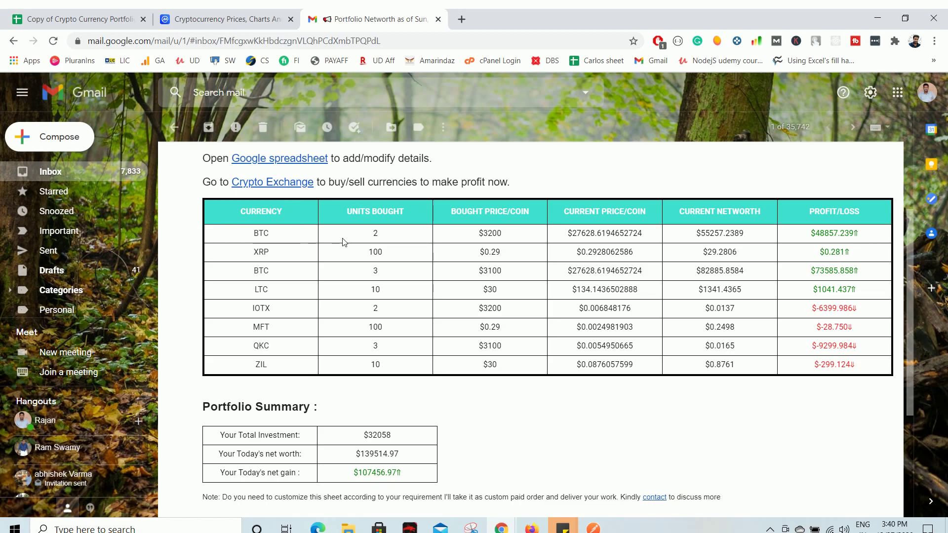
pyautogui.moveTo(238, 215); pyautogui.dragTo(804, 379)
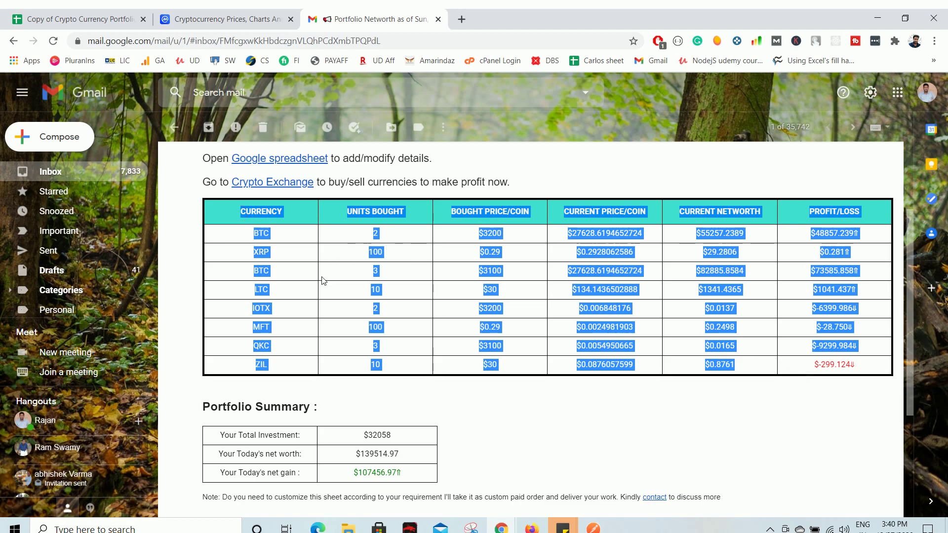
pyautogui.click(314, 306)
pyautogui.moveTo(235, 212); pyautogui.dragTo(282, 211)
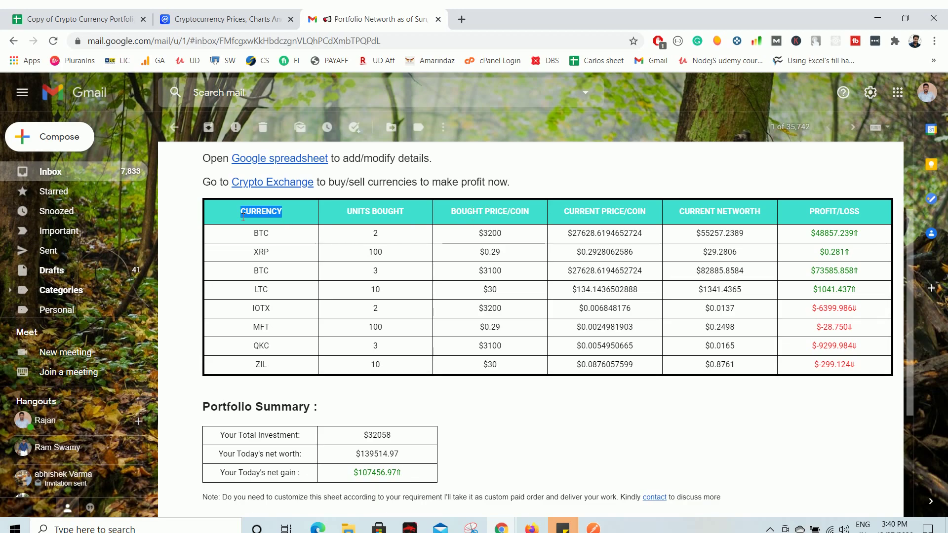
pyautogui.moveTo(489, 244); pyautogui.dragTo(487, 328)
pyautogui.click(471, 339)
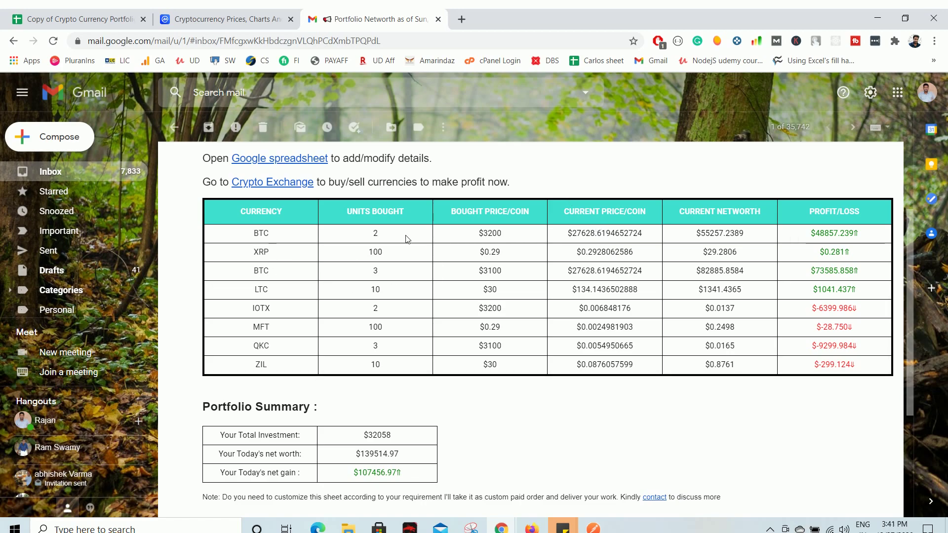
# Examine the Portfolio Summary's total investment, net worth and net gain, and compare them with the currency table above.
pyautogui.scroll(-1, 298, 396)
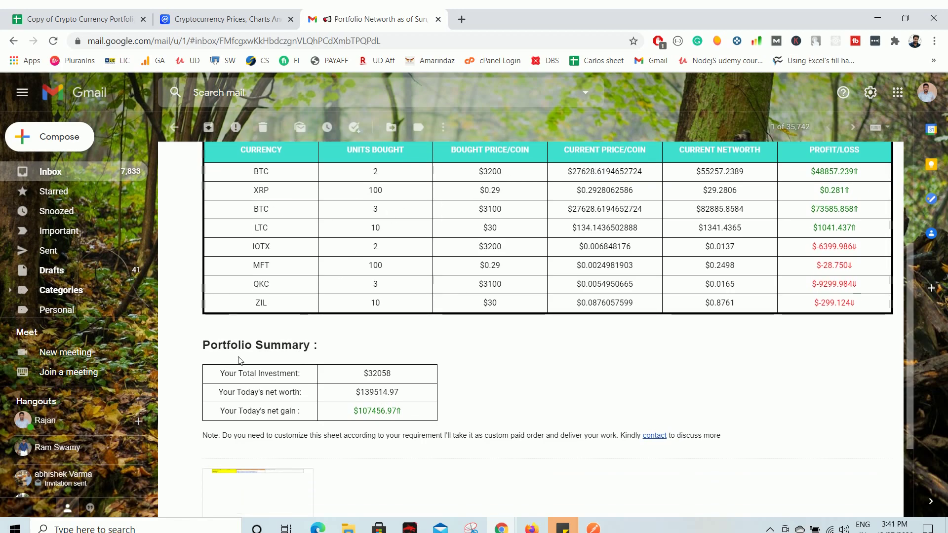
pyautogui.doubleClick(353, 377)
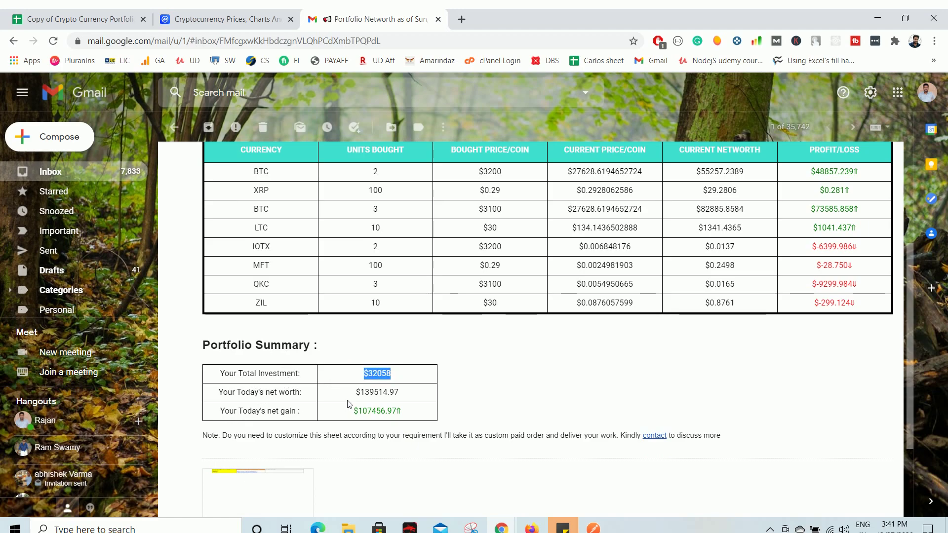
pyautogui.doubleClick(395, 393)
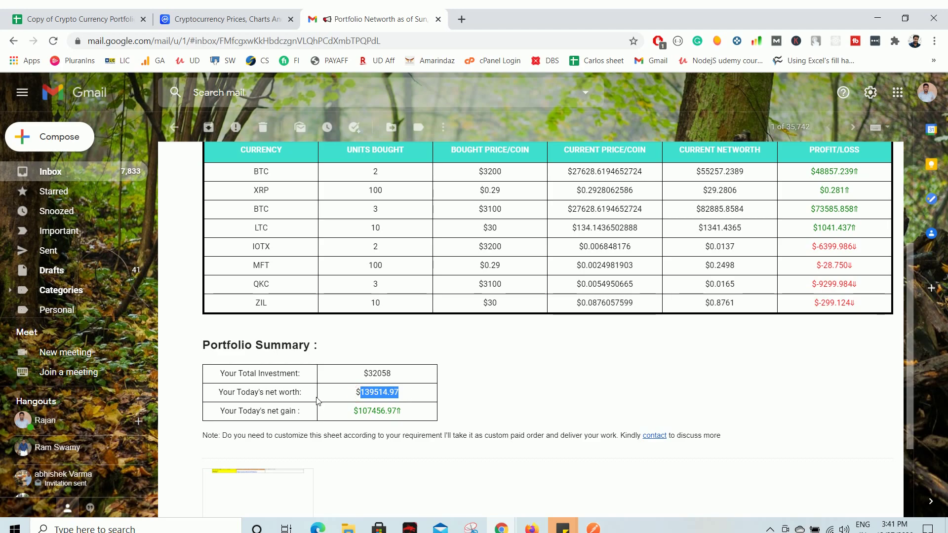
pyautogui.moveTo(352, 411); pyautogui.dragTo(401, 411)
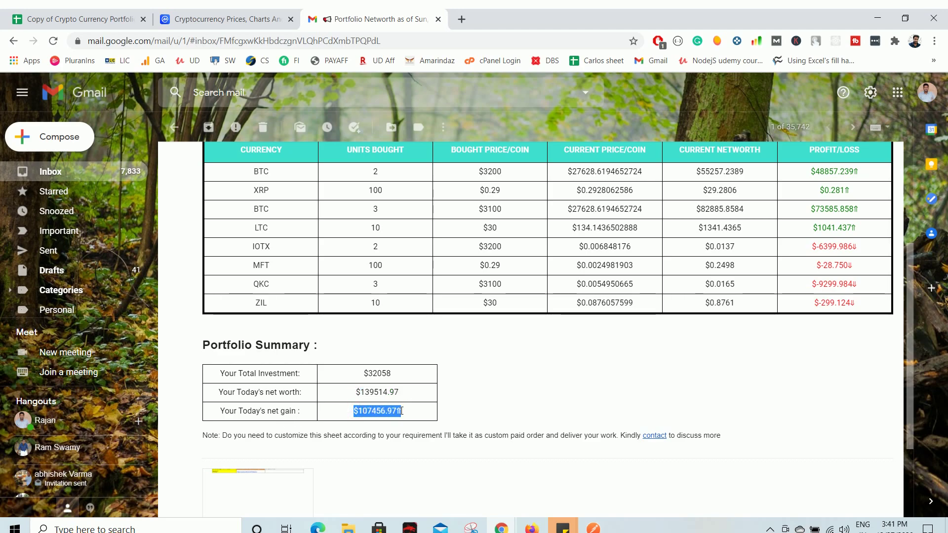
pyautogui.scroll(1, 402, 400)
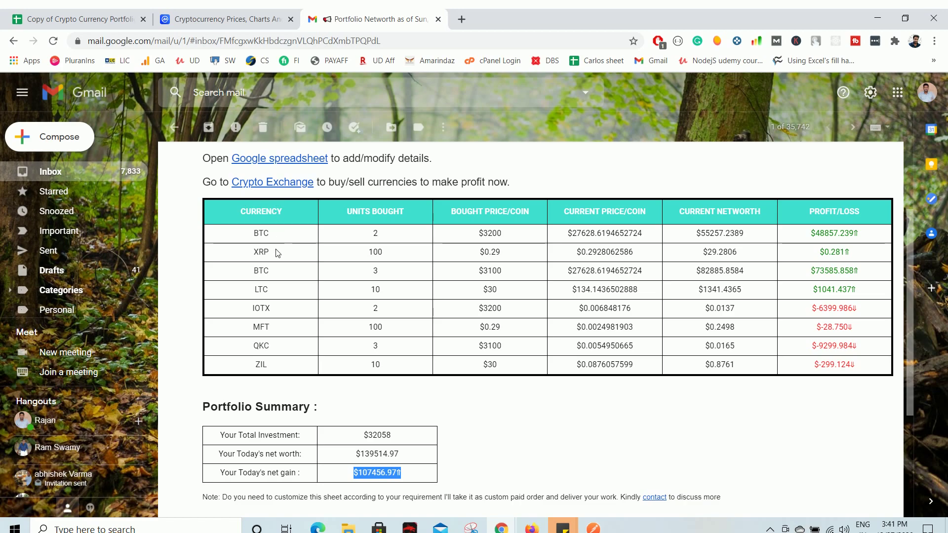
pyautogui.scroll(-1, 364, 332)
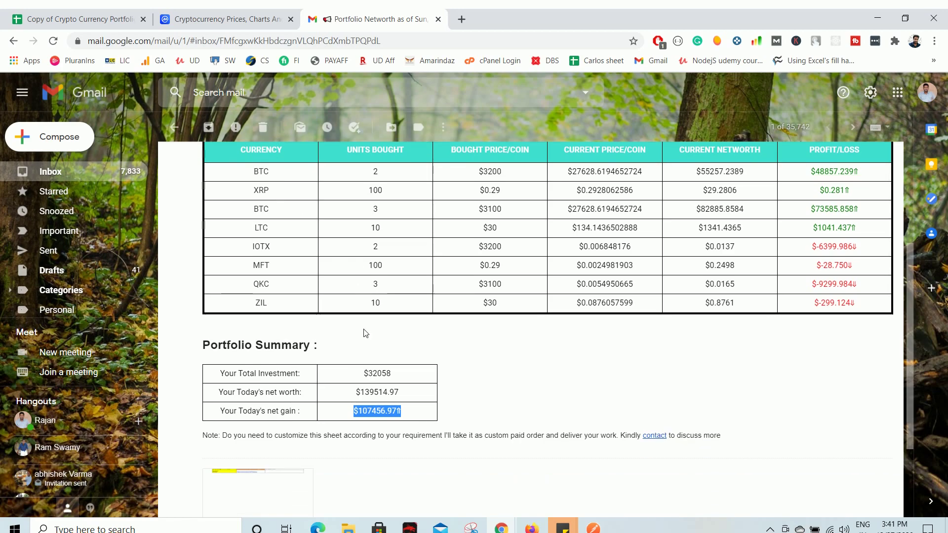
pyautogui.scroll(1, 365, 332)
pyautogui.scroll(1, 365, 329)
pyautogui.scroll(-1, 365, 329)
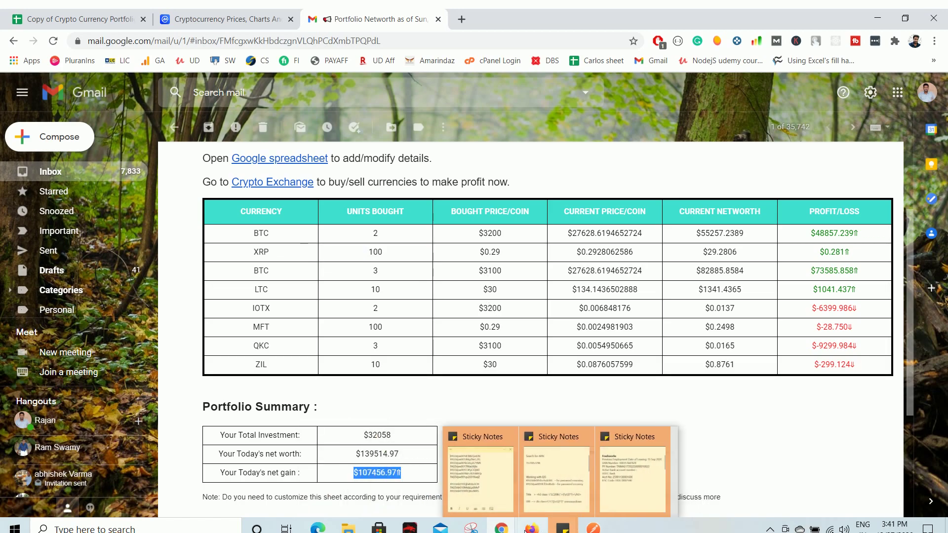
# Switch to the Crypto Currency Portfolio Tracker spreadsheet and review the name, email and CoinMarketCap API key instructions on the Settings sheet.
pyautogui.click(542, 499)
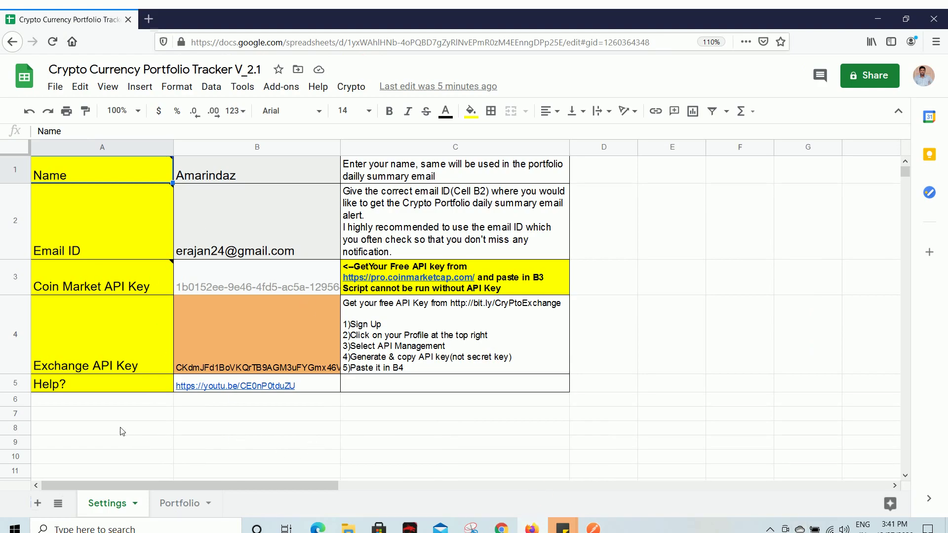
pyautogui.click(231, 179)
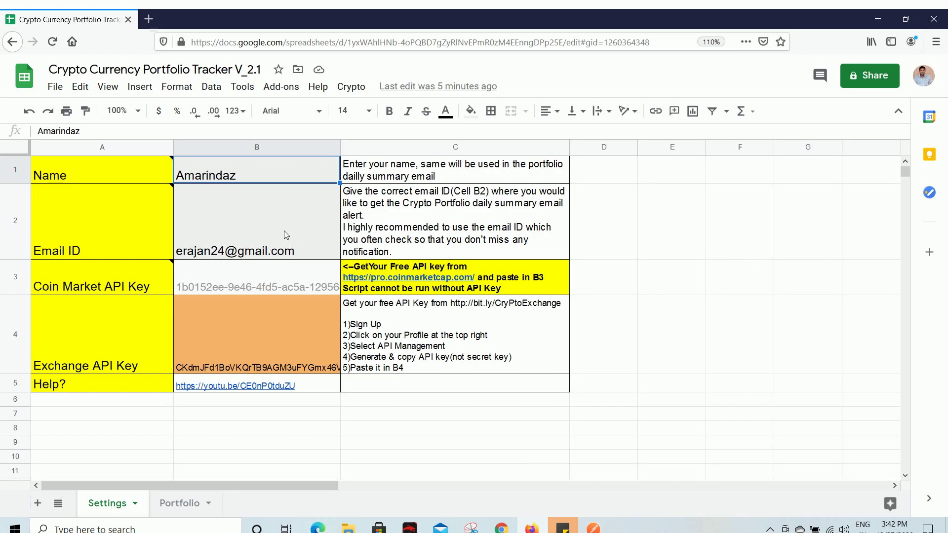
pyautogui.click(616, 232)
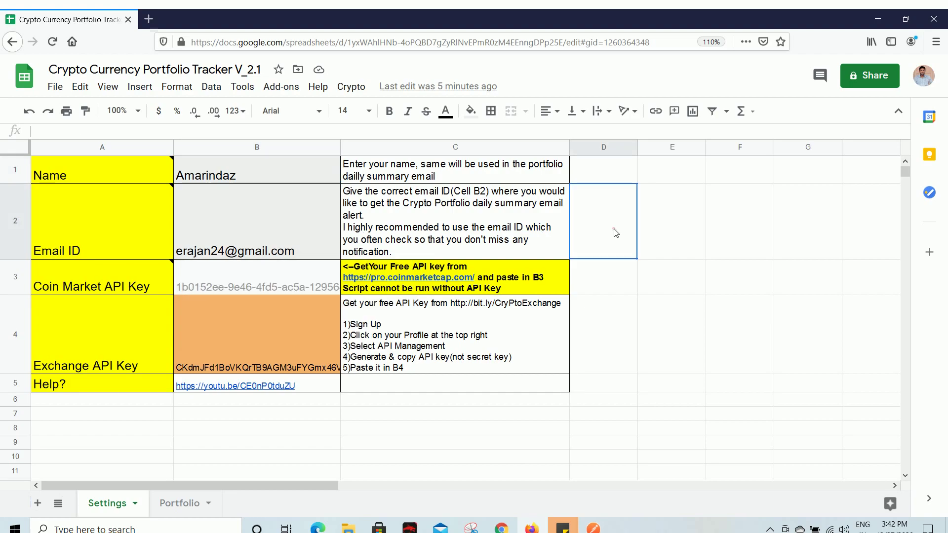
pyautogui.moveTo(315, 236)
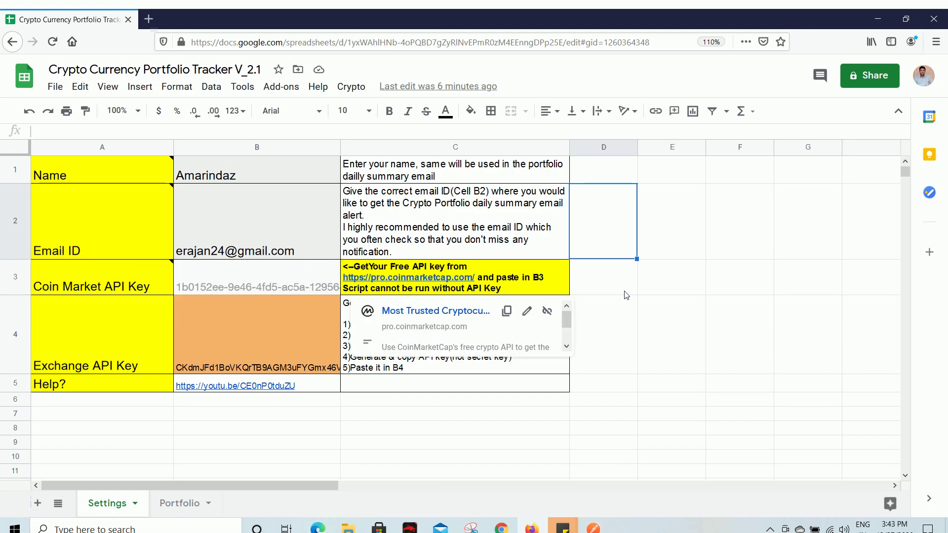
pyautogui.click(729, 312)
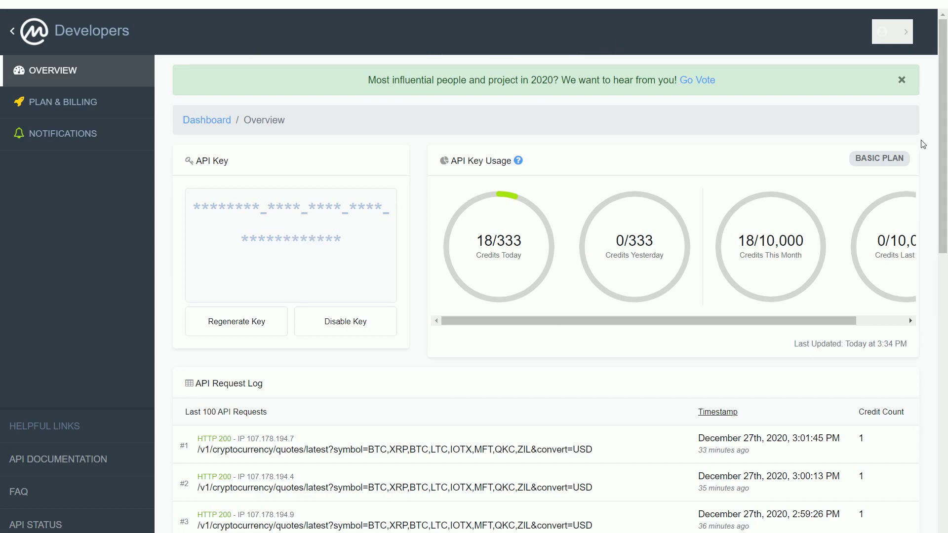
# Reveal the API key on the CoinMarketCap Developers overview and check the Settings sheet's key instructions.
pyautogui.moveTo(356, 229)
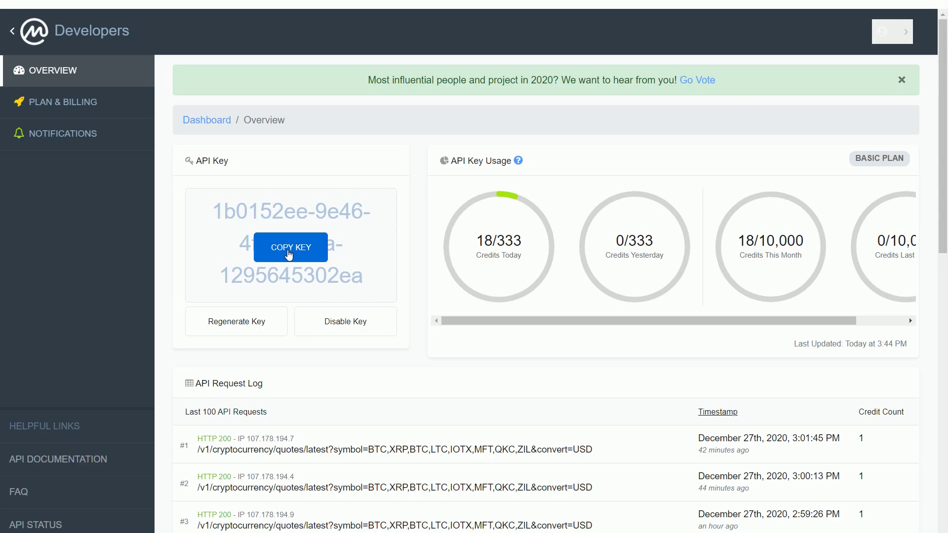
pyautogui.hotkey('alt', 'Tab')
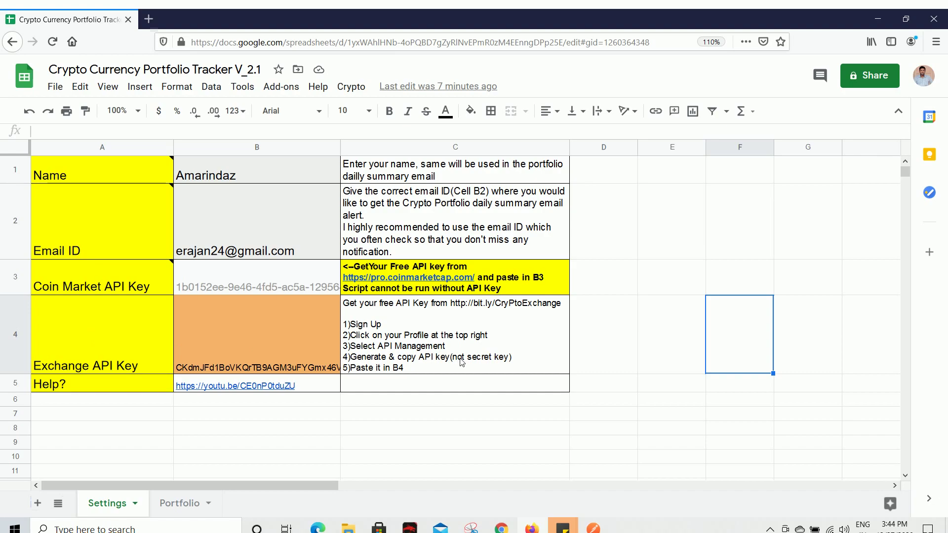
pyautogui.hotkey('alt', 'Tab')
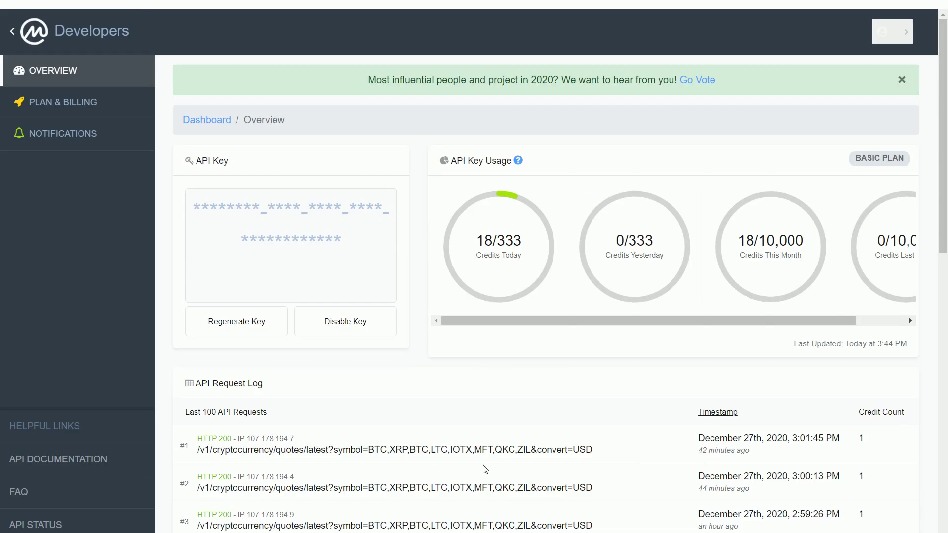
# Switch to Binance, open API Management from the profile and enter "google" as the new API key's label.
pyautogui.hotkey('alt', 'Tab')
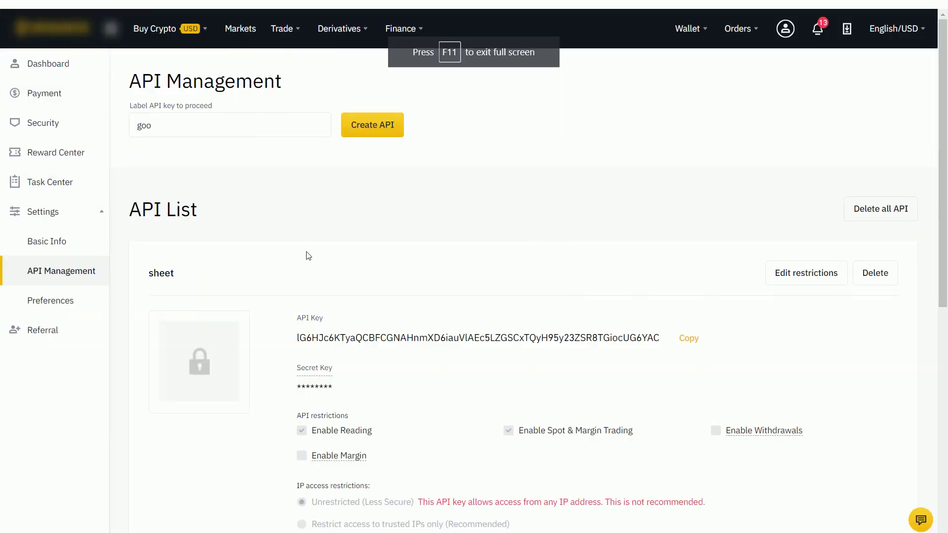
pyautogui.moveTo(784, 35)
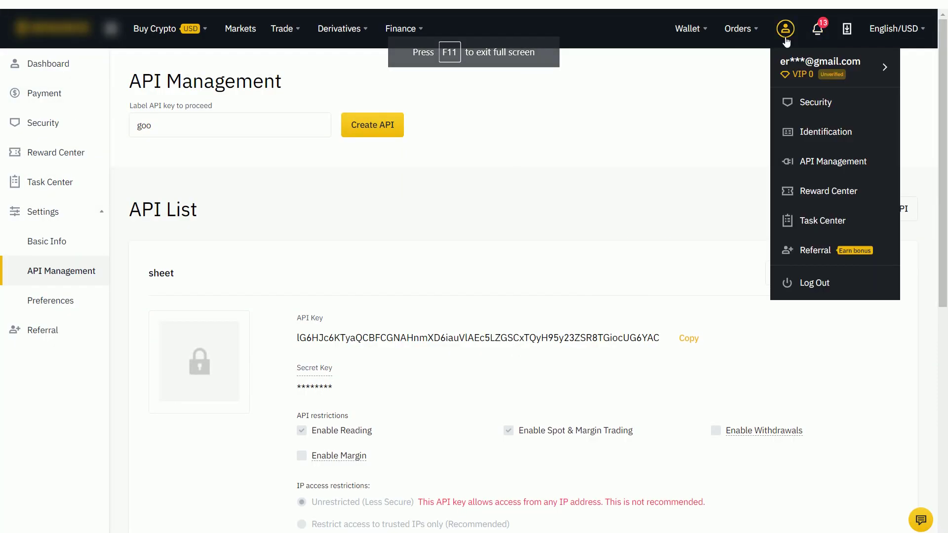
pyautogui.click(834, 172)
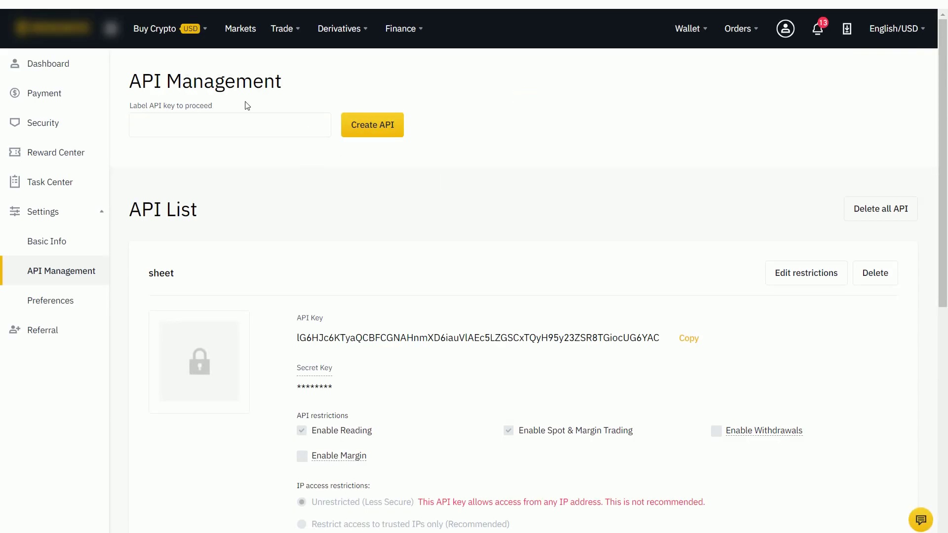
pyautogui.click(197, 127)
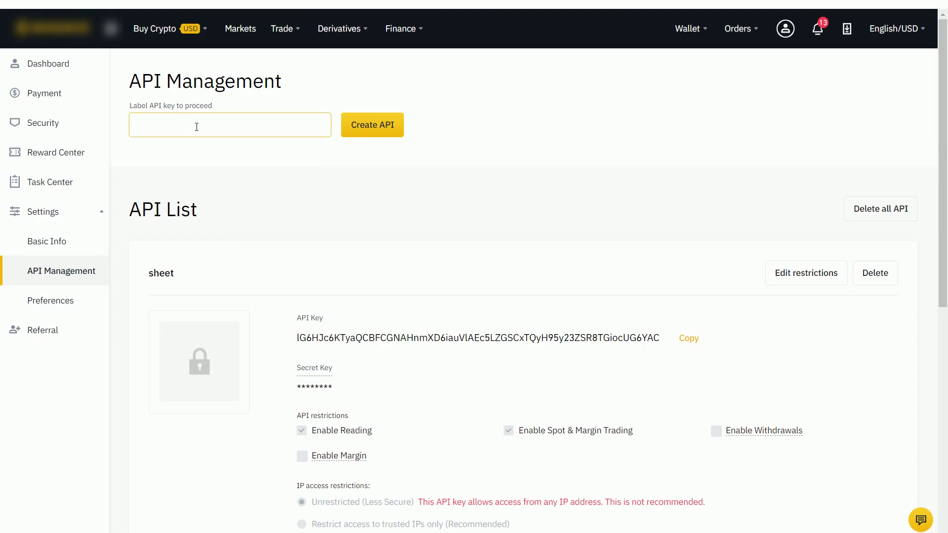
pyautogui.write('google')
# Examine the existing "sheet" API entry's restrictions, secret key field and option for copying its API key.
pyautogui.scroll(-1, 356, 198)
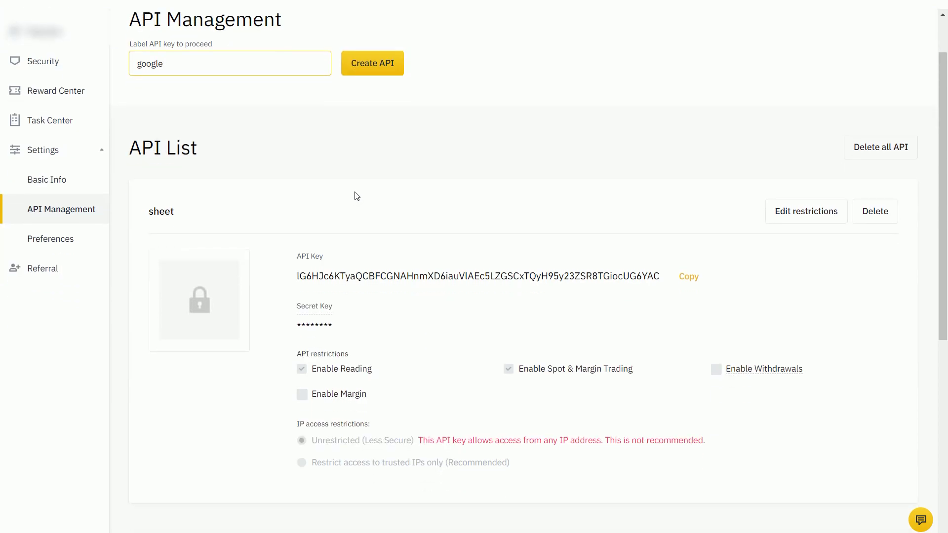
pyautogui.scroll(-2, 357, 196)
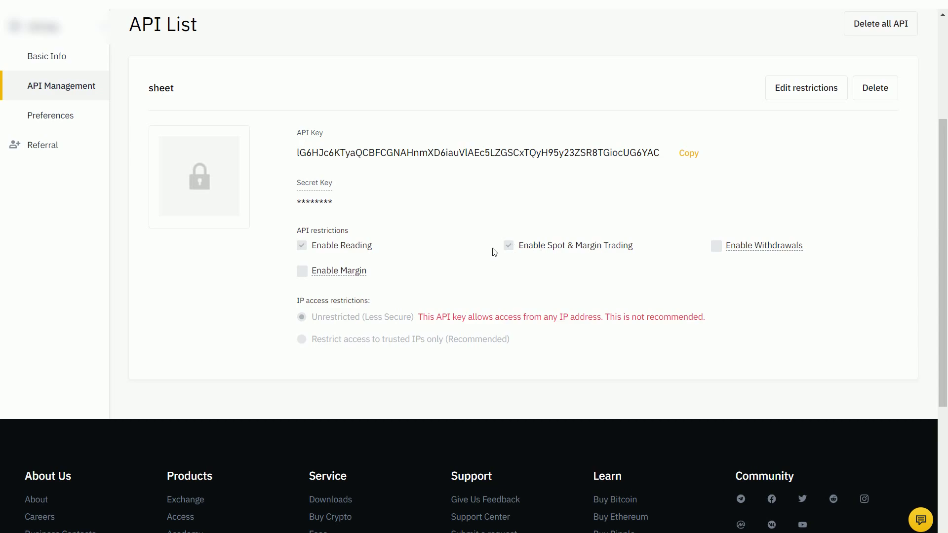
pyautogui.moveTo(495, 252); pyautogui.dragTo(539, 280)
pyautogui.moveTo(315, 246); pyautogui.dragTo(376, 248)
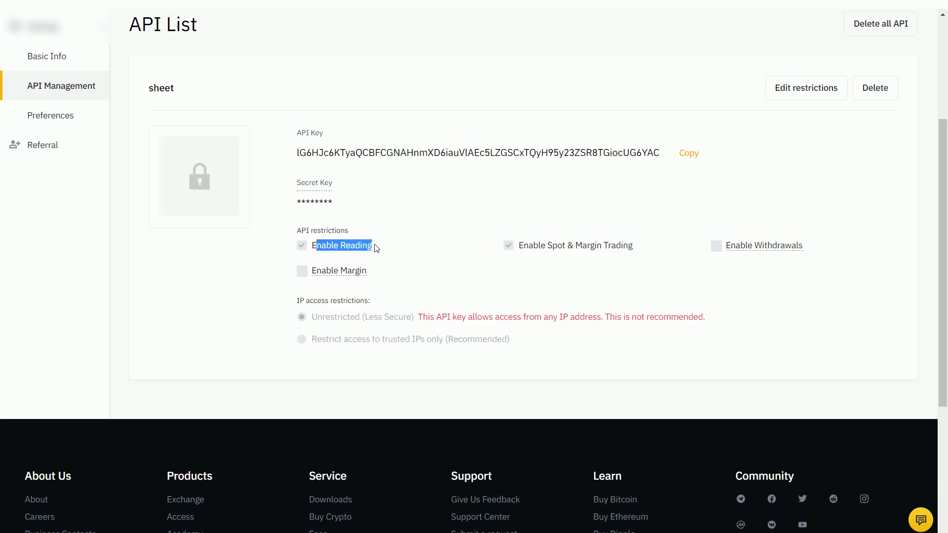
pyautogui.moveTo(293, 202); pyautogui.dragTo(349, 206)
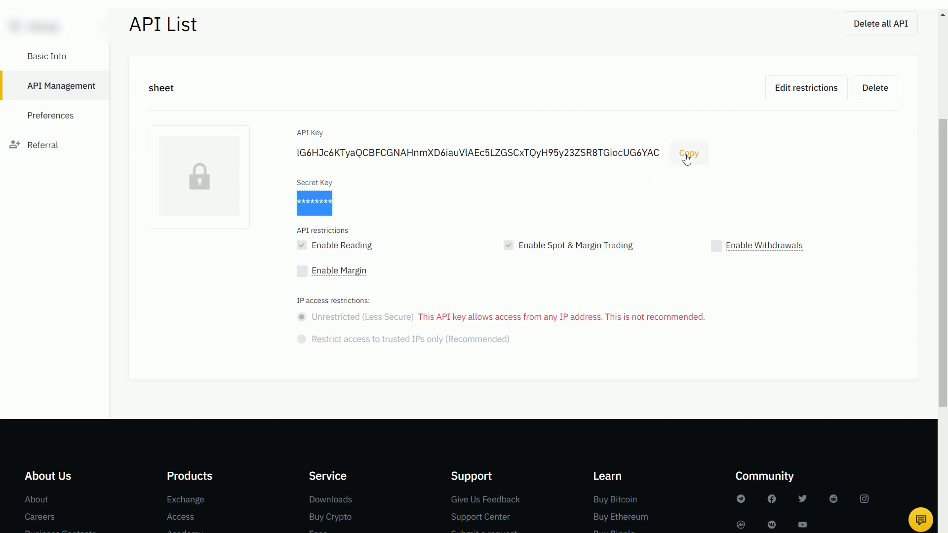
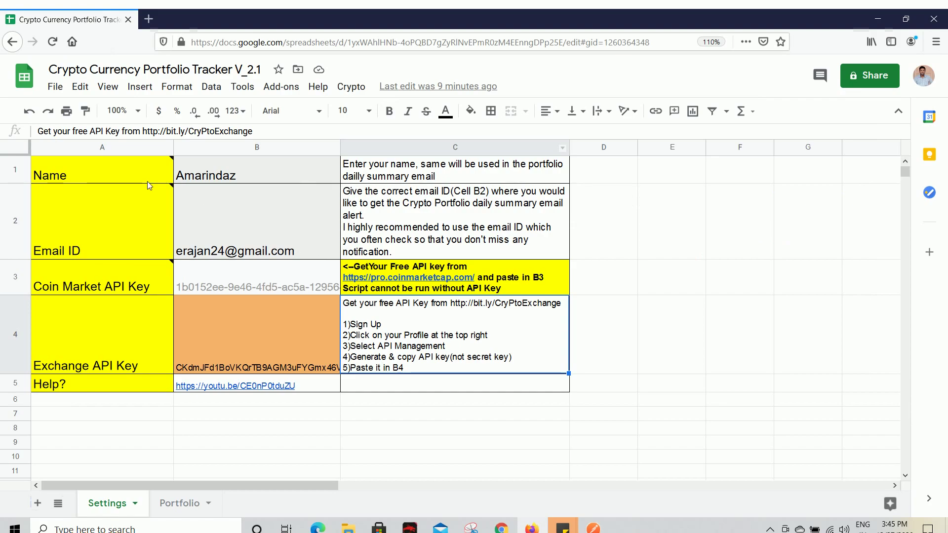
# Return to the tracker spreadsheet, review the Settings rows, and widen the Symbol column on the Portfolio sheet.
pyautogui.moveTo(112, 174)
pyautogui.mouseDown()
pyautogui.moveTo(267, 223)
pyautogui.moveTo(444, 345)
pyautogui.mouseUp()
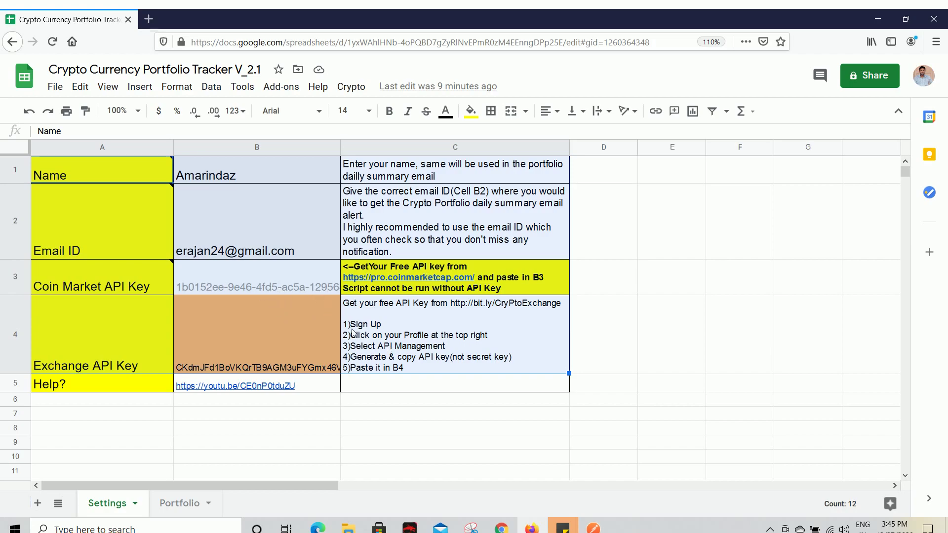
pyautogui.click(252, 433)
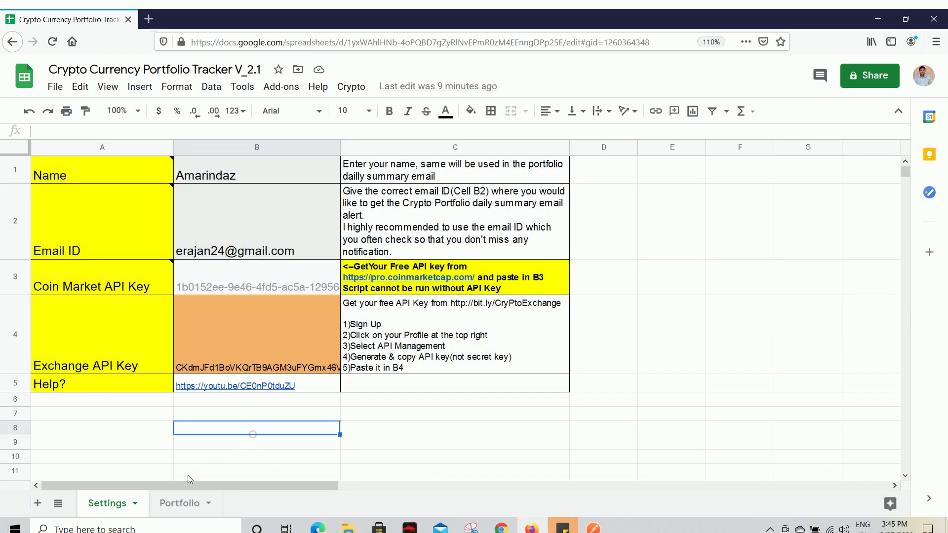
pyautogui.click(184, 503)
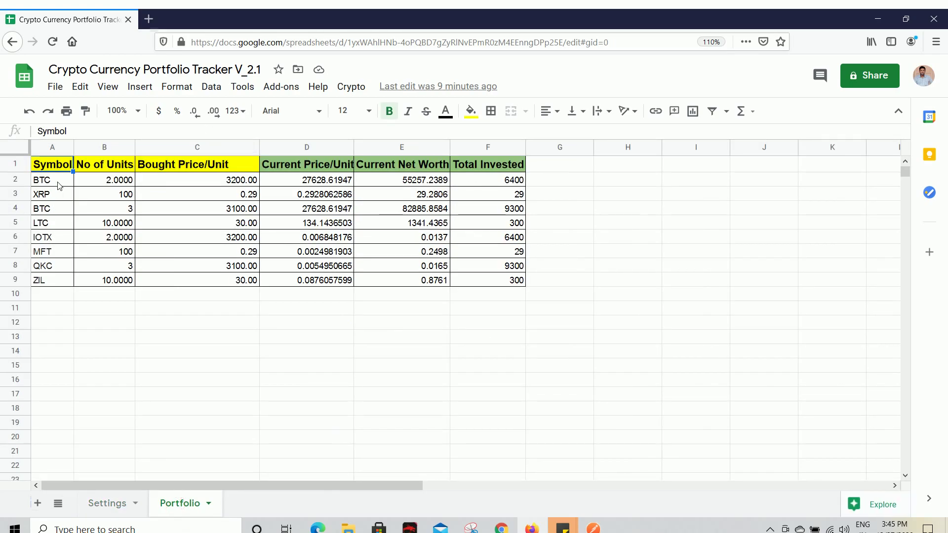
pyautogui.moveTo(73, 147); pyautogui.dragTo(82, 149)
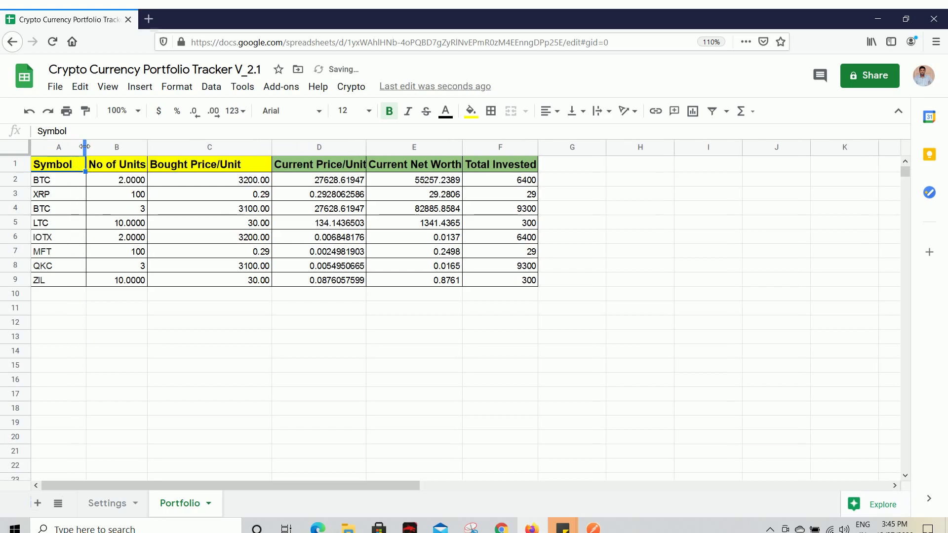
# Examine the Portfolio sheet's holdings, comparing the two separate BTC purchases and the yellow input columns against the green calculated columns.
pyautogui.click(66, 184)
pyautogui.hotkey('shift', 'space')
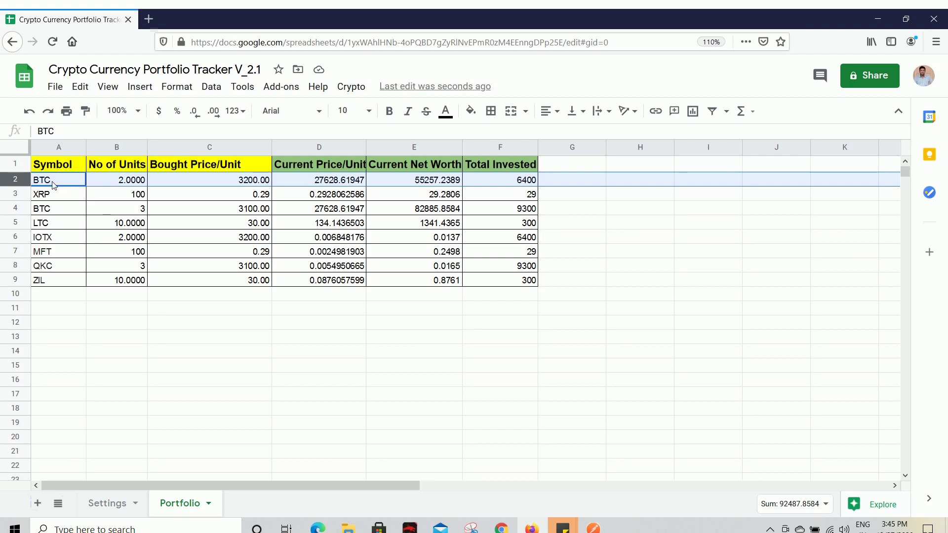
pyautogui.click(129, 183)
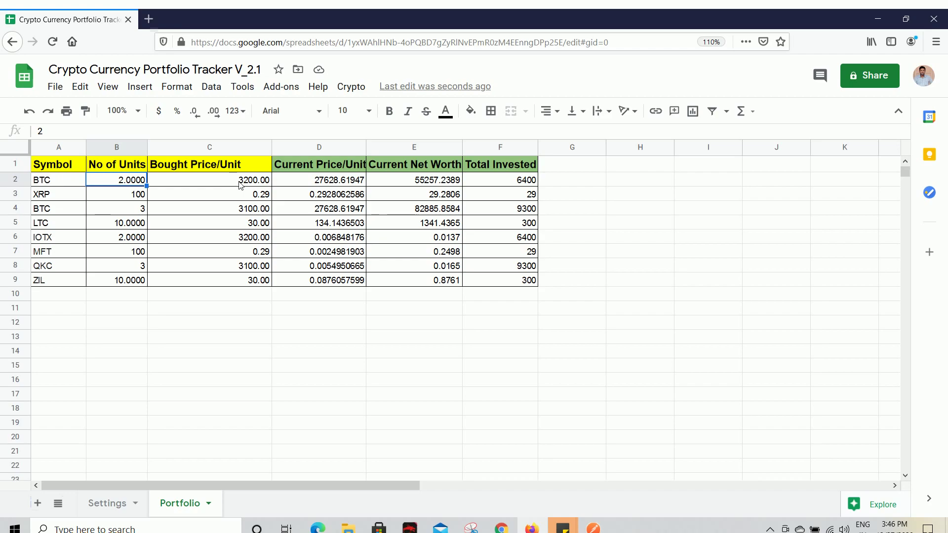
pyautogui.moveTo(311, 186); pyautogui.dragTo(507, 279)
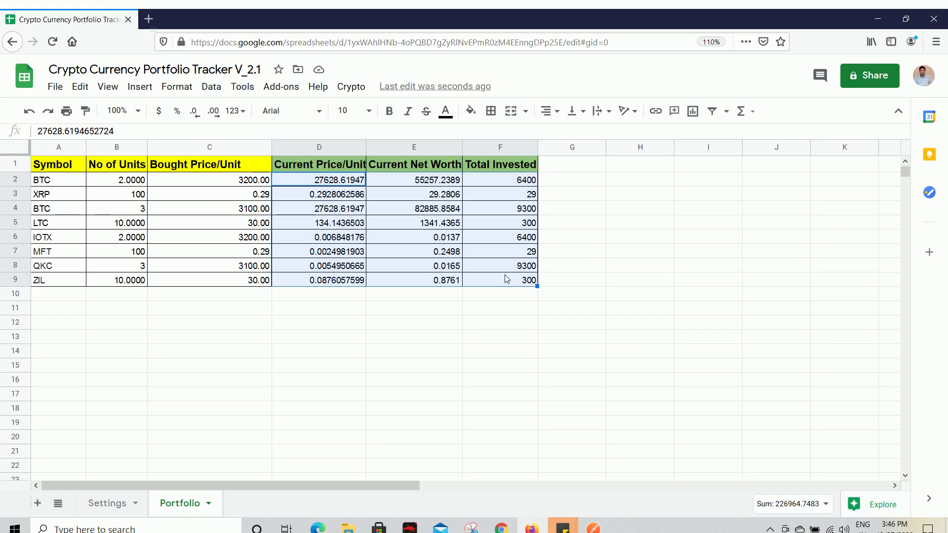
pyautogui.moveTo(293, 166); pyautogui.dragTo(509, 277)
pyautogui.moveTo(58, 166); pyautogui.dragTo(220, 281)
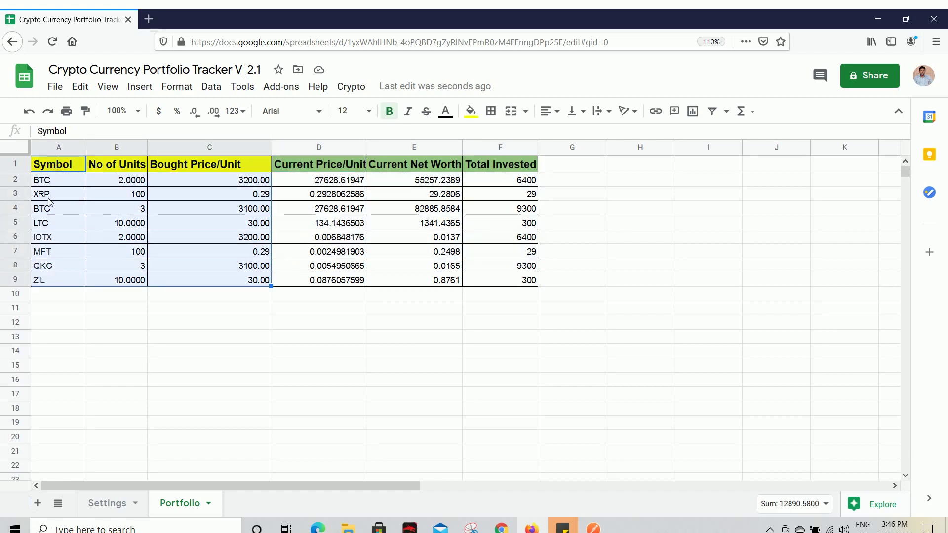
pyautogui.click(50, 179)
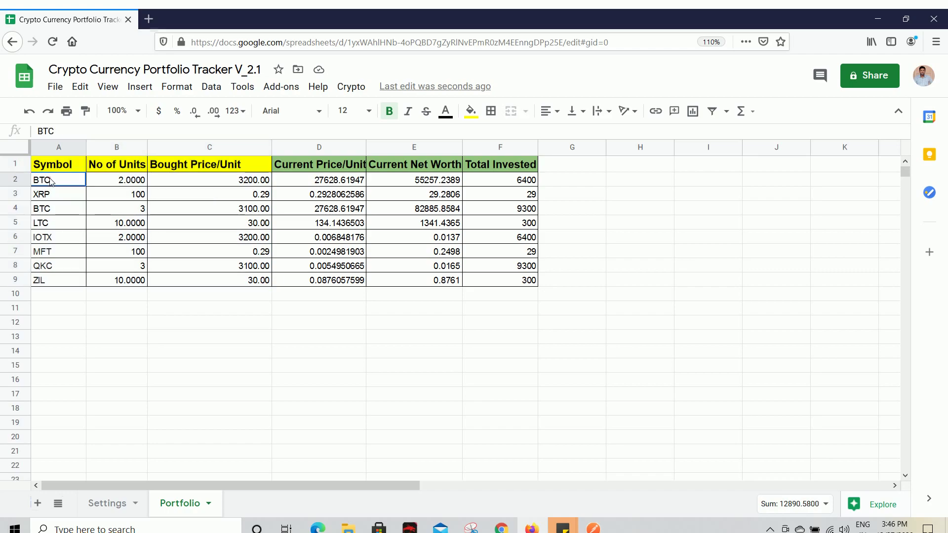
pyautogui.click(125, 182)
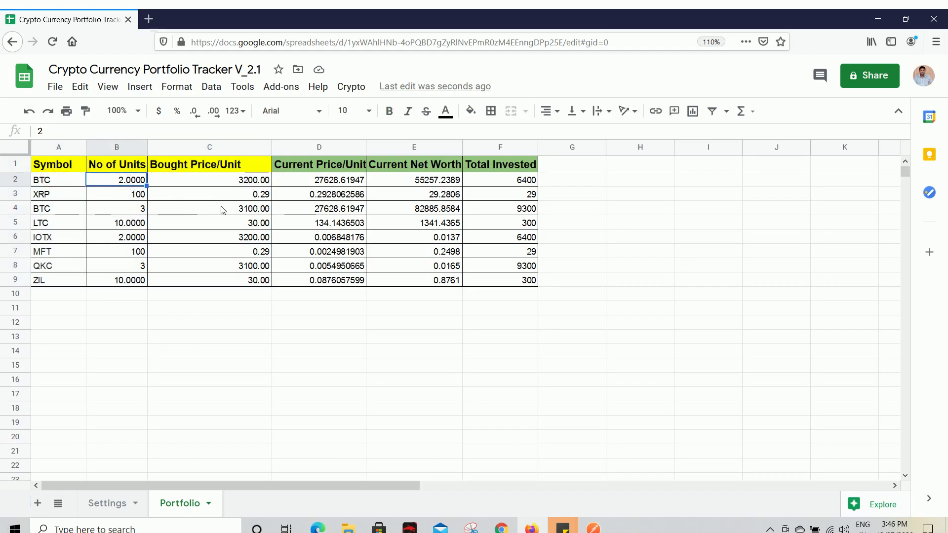
pyautogui.click(16, 209)
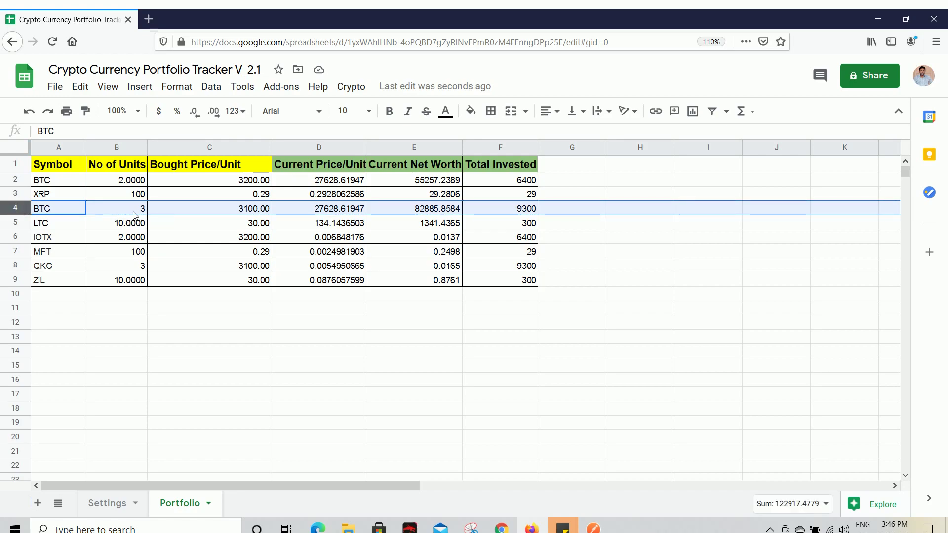
pyautogui.click(221, 208)
pyautogui.moveTo(302, 209); pyautogui.dragTo(493, 271)
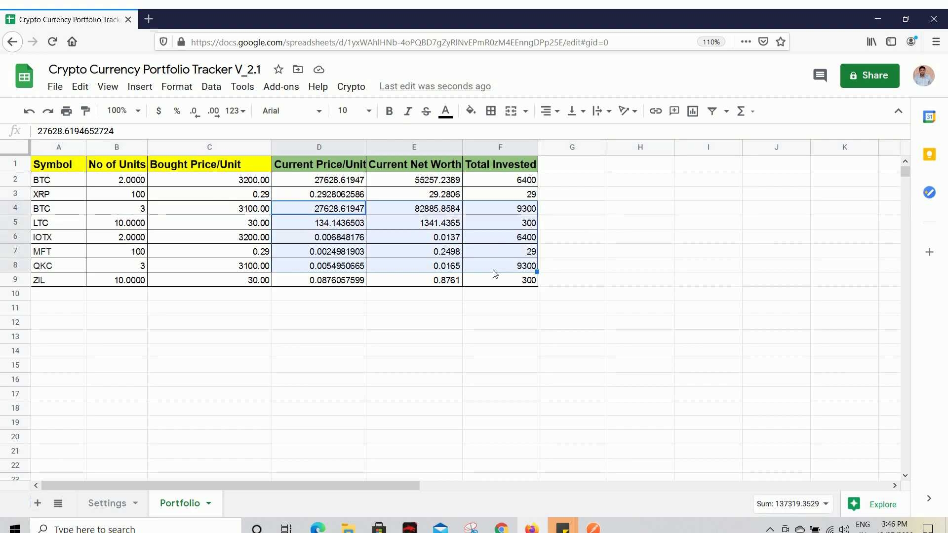
pyautogui.moveTo(51, 170); pyautogui.dragTo(494, 280)
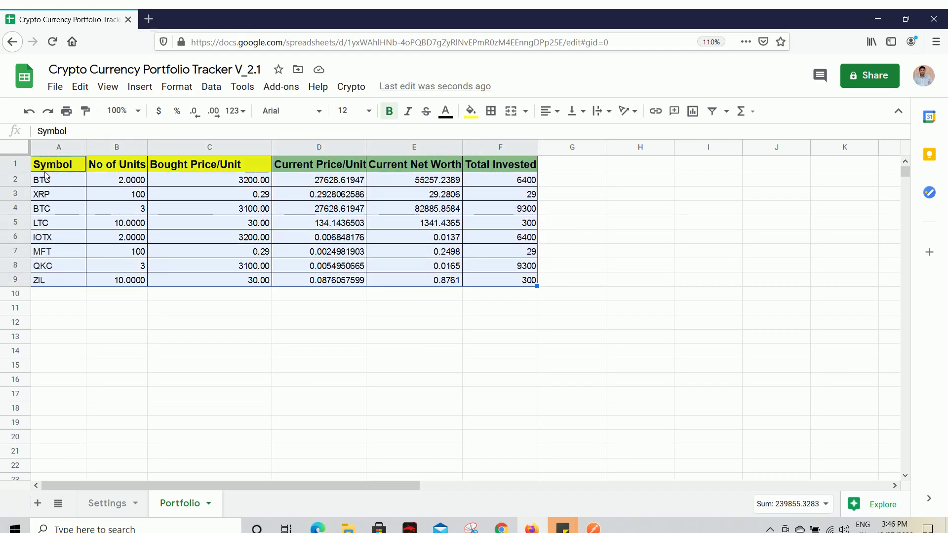
# Clear the Current Price/Unit, Current Net Worth and Total Invested values in D2:F9, keeping the headers and the holdings in columns A to C.
pyautogui.moveTo(334, 187); pyautogui.dragTo(493, 285)
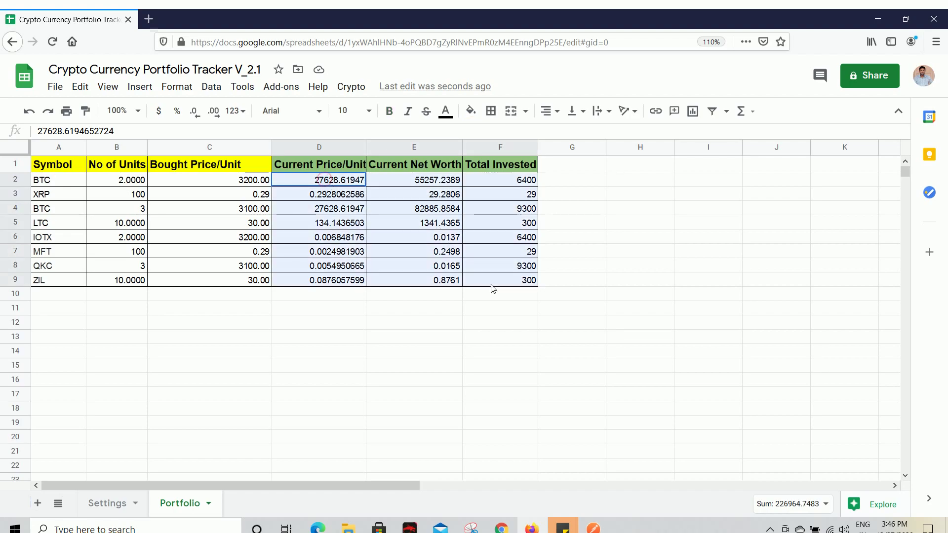
pyautogui.press('Delete')
pyautogui.click(289, 291)
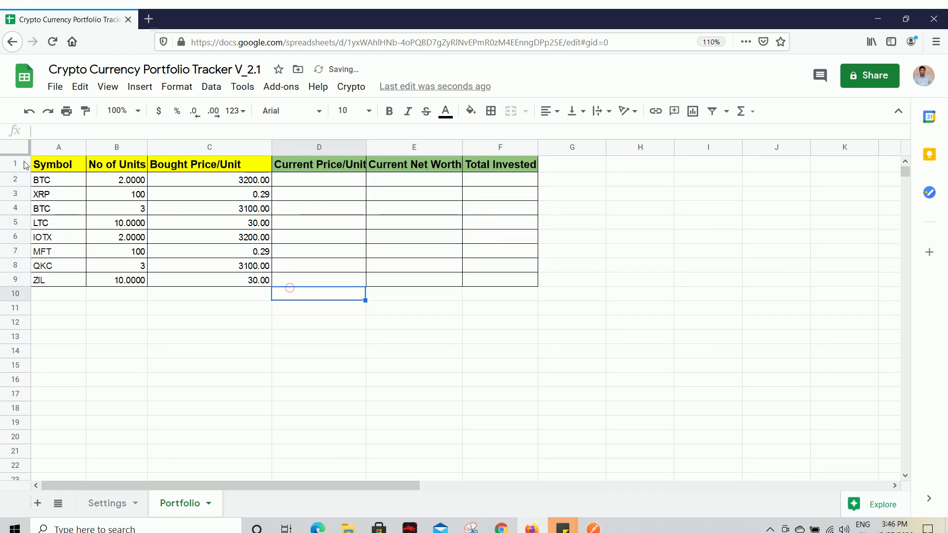
pyautogui.moveTo(55, 168); pyautogui.dragTo(215, 281)
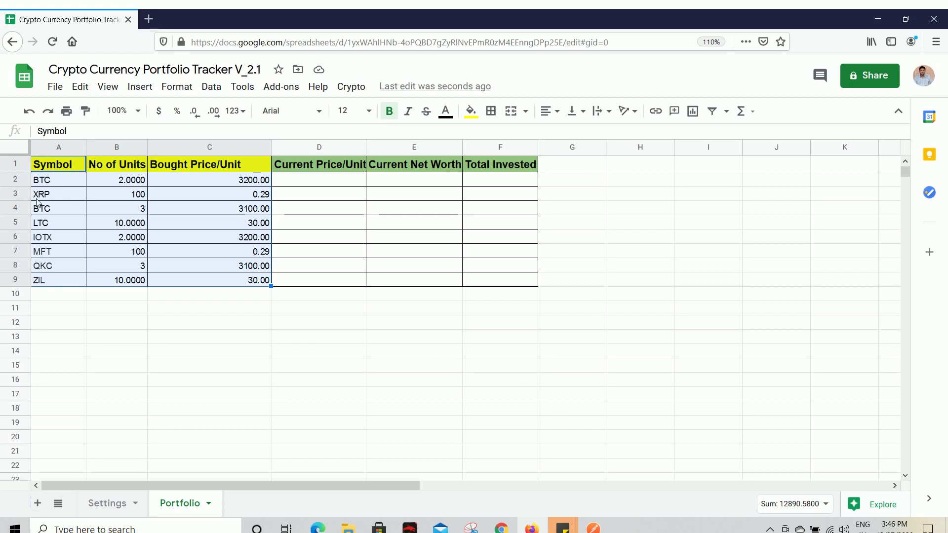
pyautogui.click(123, 350)
# Run the tracker's Crypto Initialize command, continue with the required script authorization and choose the Google account for it.
pyautogui.click(351, 88)
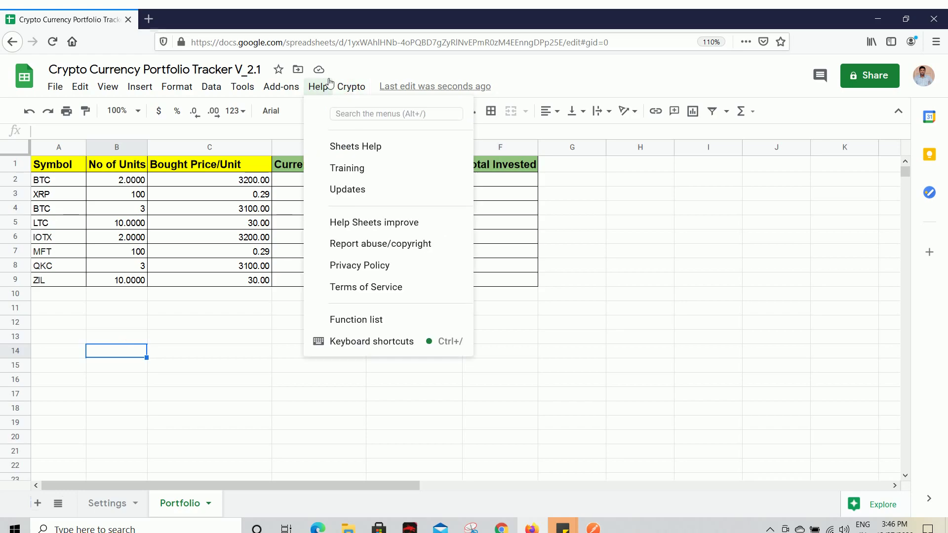
pyautogui.click(252, 44)
pyautogui.click(442, 381)
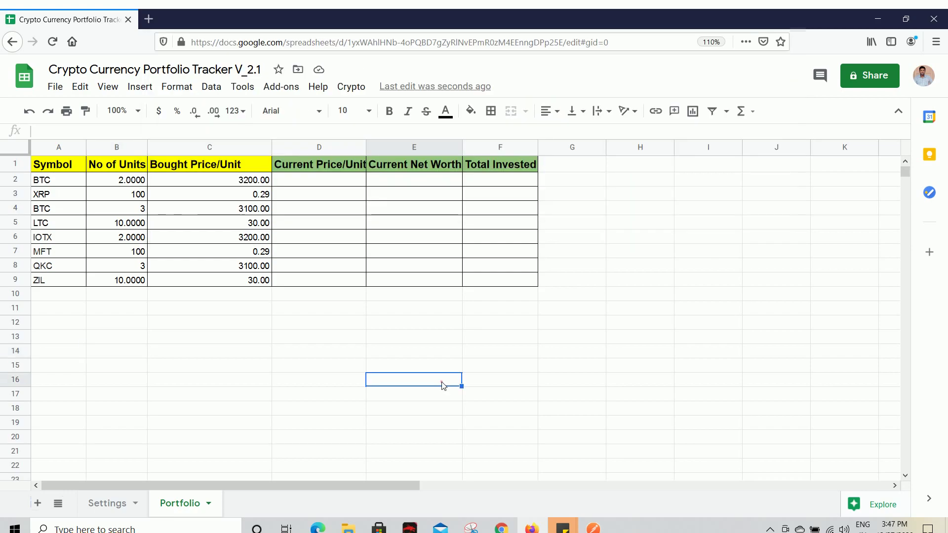
pyautogui.click(351, 89)
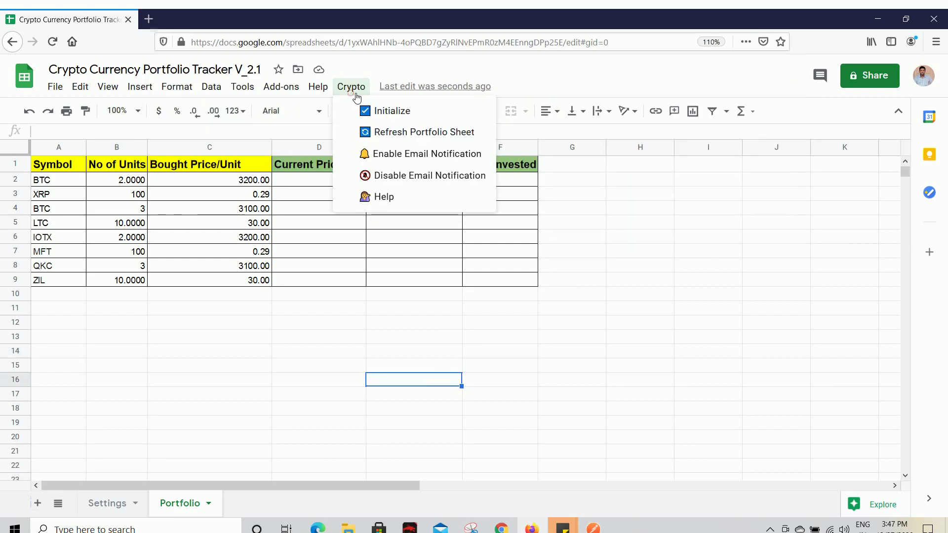
pyautogui.click(391, 109)
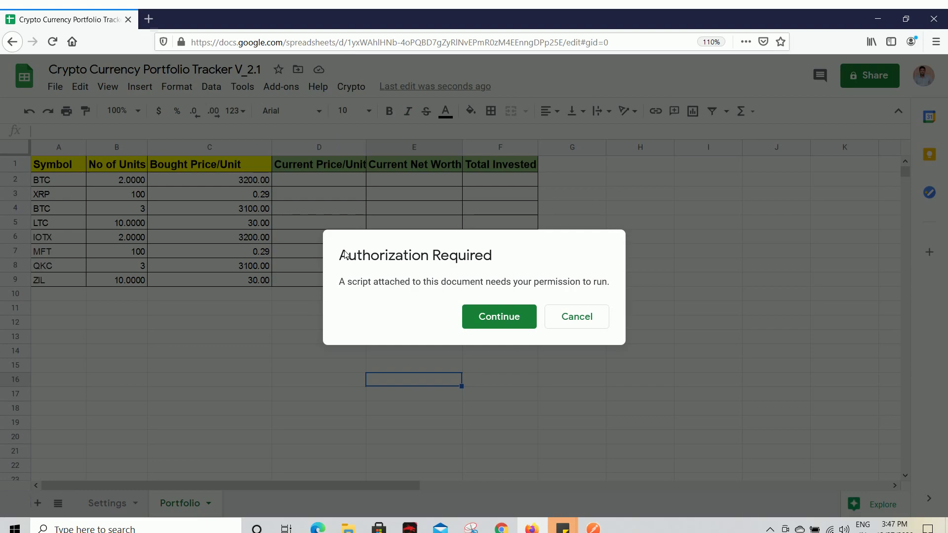
pyautogui.click(509, 320)
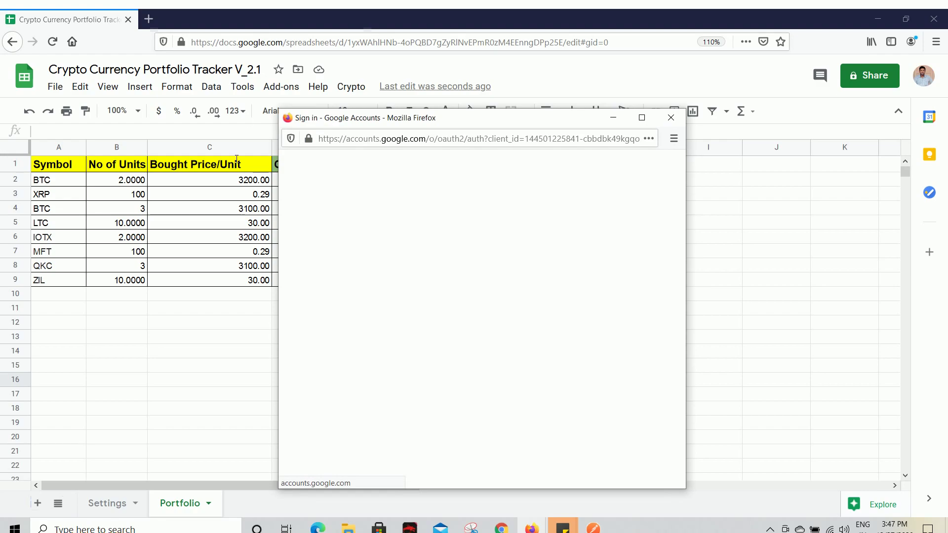
pyautogui.click(437, 306)
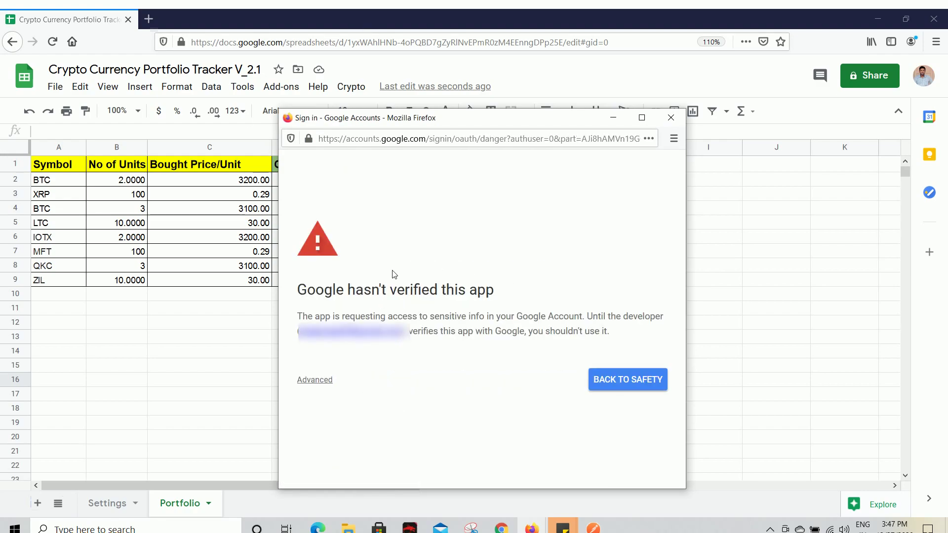
# Show the advanced details of the unverified-app warning and proceed to Crypto Tracker V2.1 (unsafe).
pyautogui.moveTo(302, 293); pyautogui.dragTo(523, 295)
pyautogui.click(508, 309)
pyautogui.click(314, 380)
pyautogui.scroll(-1, 316, 385)
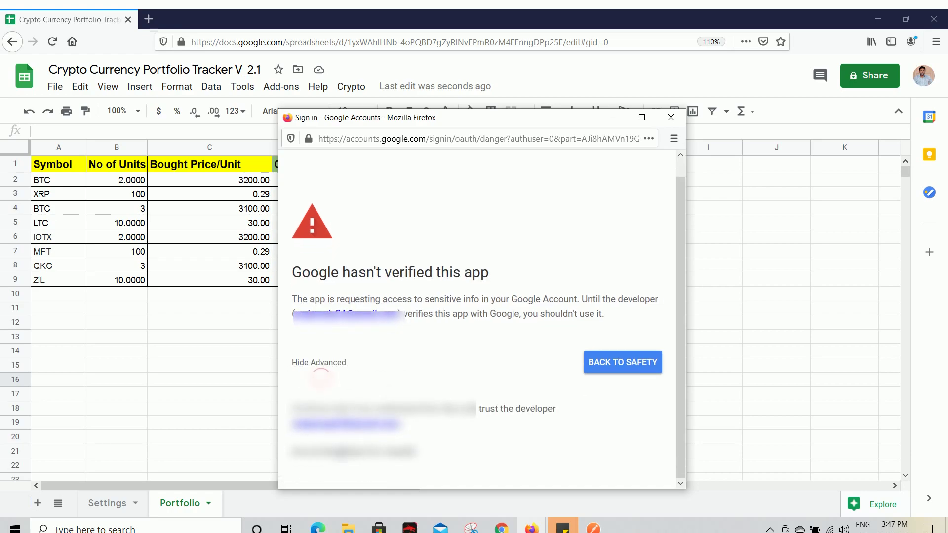
pyautogui.click(330, 455)
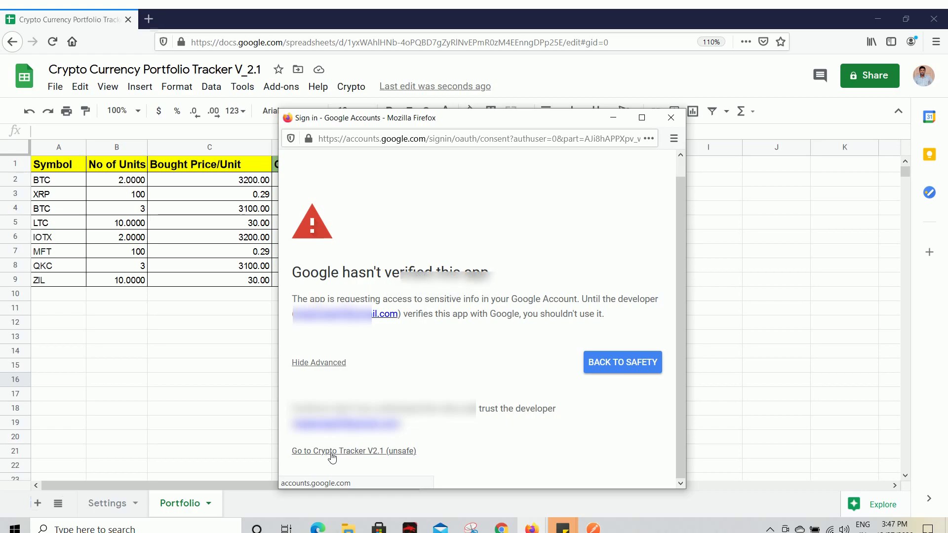
# Examine the permissions requested by Crypto Tracker V2.1, especially managing Google Slides presentations and Google Docs documents.
pyautogui.scroll(-5, 584, 417)
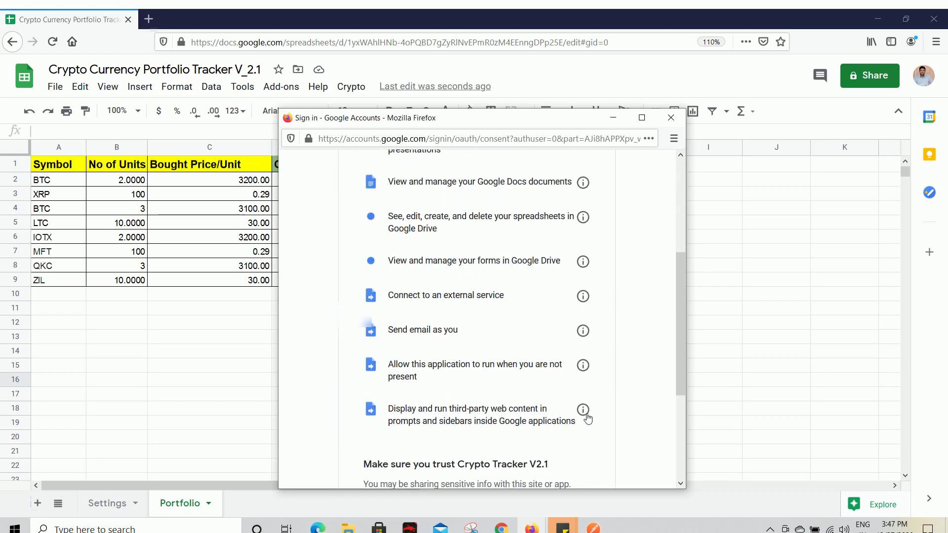
pyautogui.scroll(3, 586, 420)
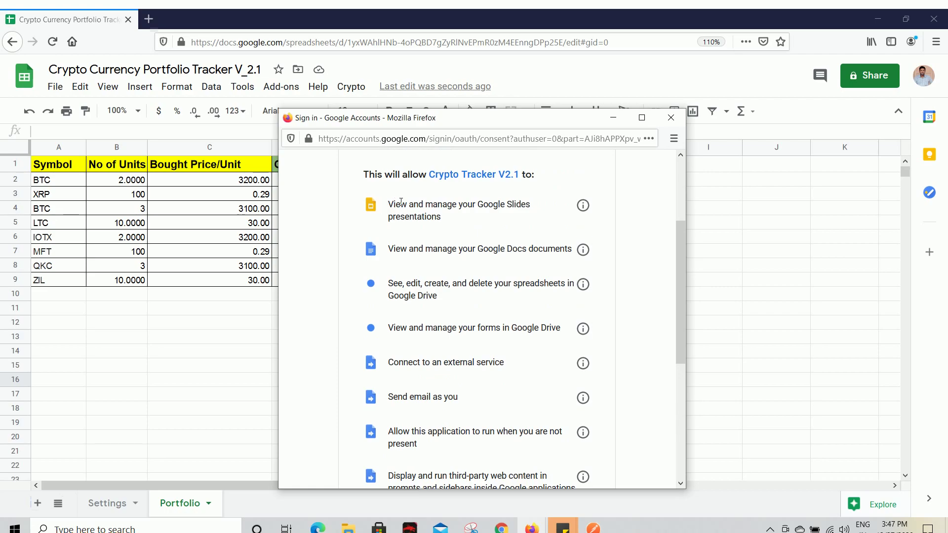
pyautogui.moveTo(391, 203); pyautogui.dragTo(442, 217)
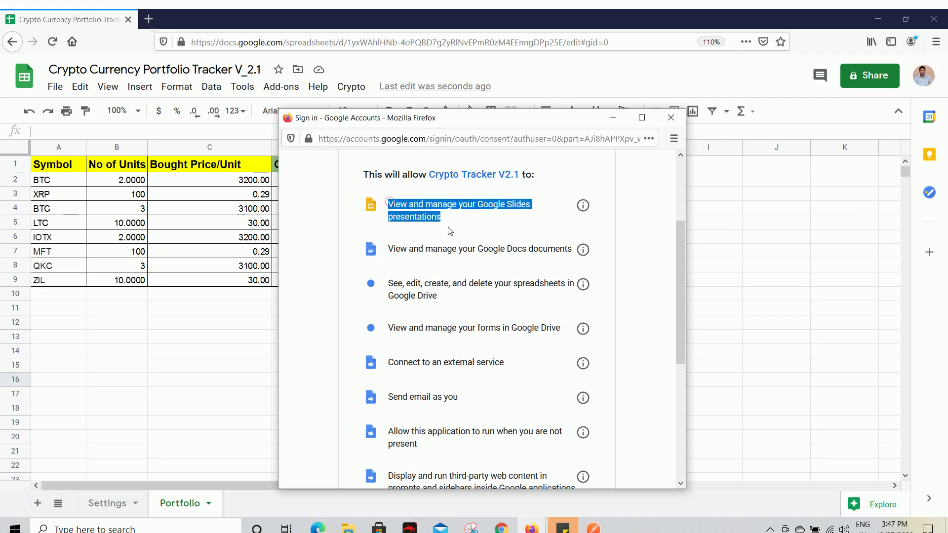
pyautogui.moveTo(386, 249); pyautogui.dragTo(566, 252)
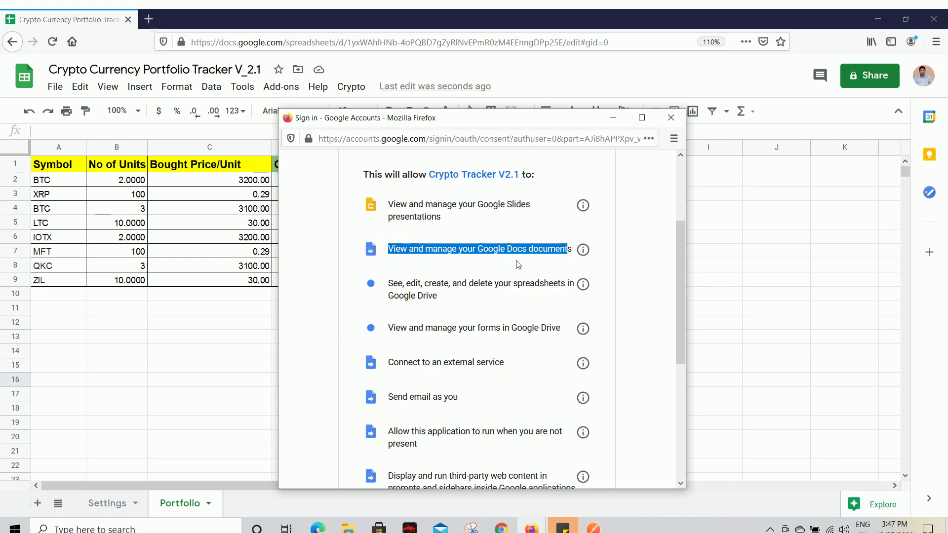
pyautogui.scroll(-2, 518, 266)
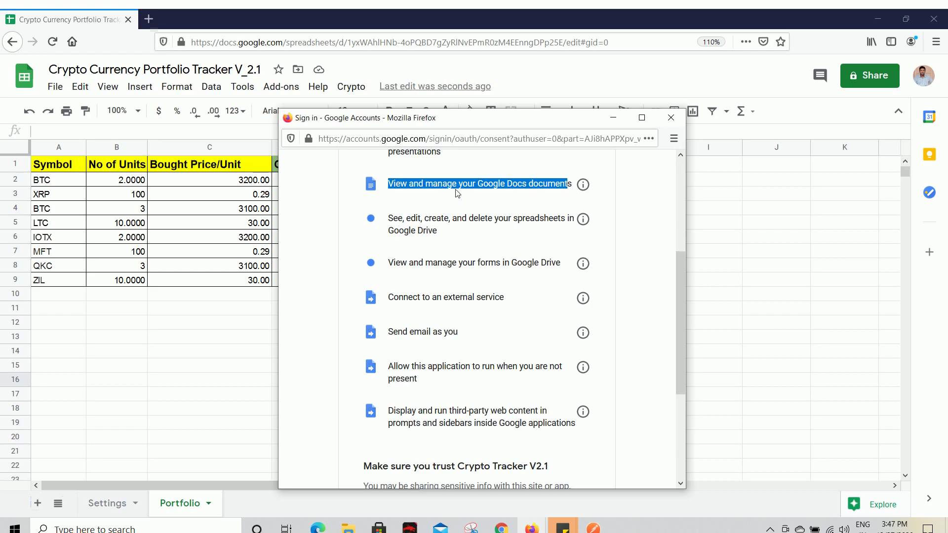
pyautogui.scroll(2, 441, 248)
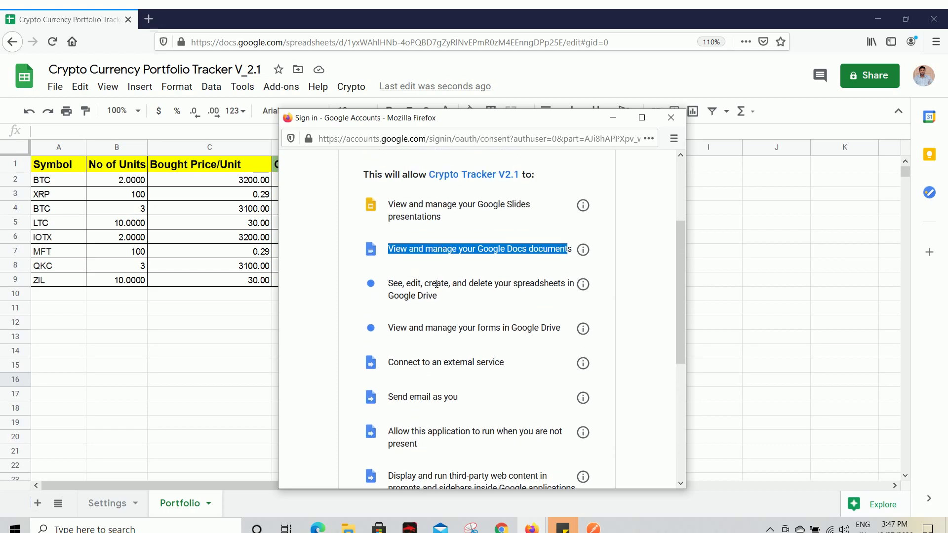
pyautogui.scroll(-2, 410, 233)
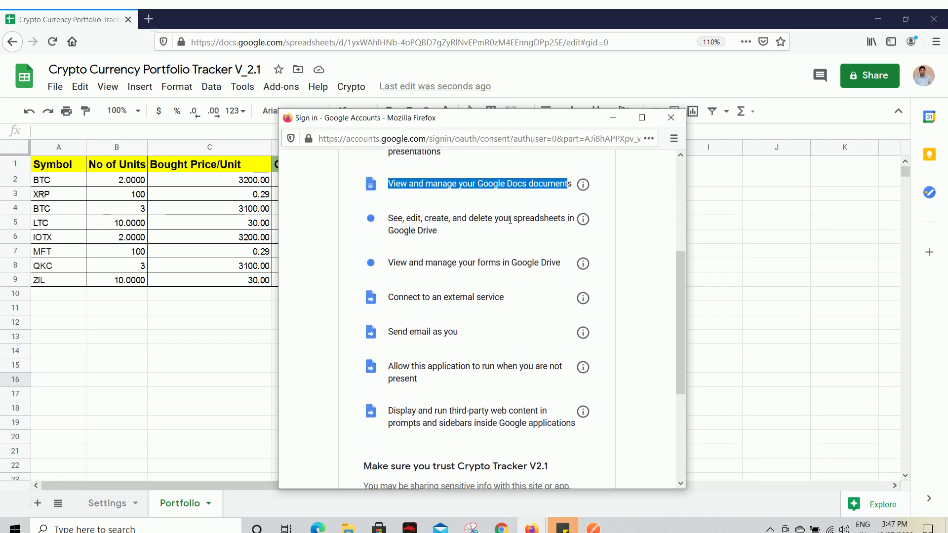
# Move the consent window aside to uncover the sheet and review the spreadsheet, forms and external service permissions.
pyautogui.moveTo(415, 124); pyautogui.dragTo(600, 126)
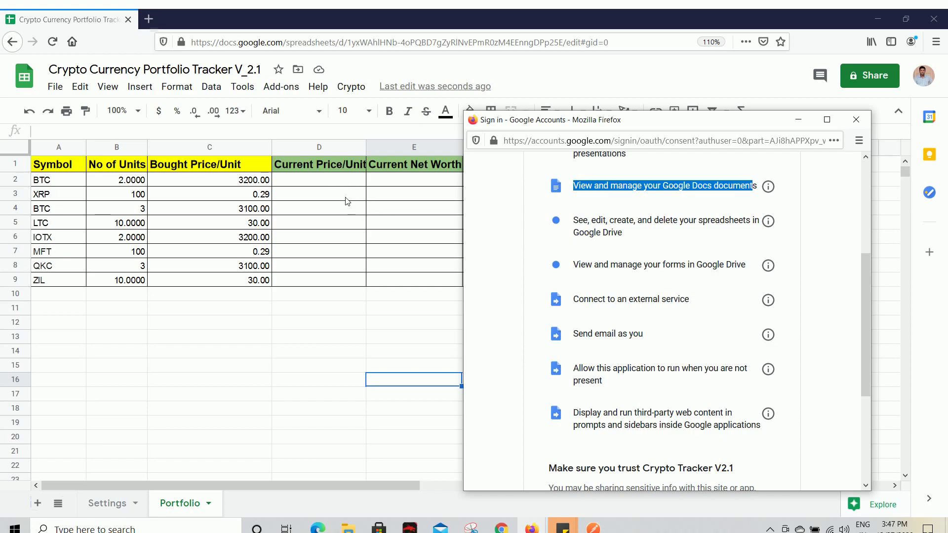
pyautogui.tripleClick(574, 225)
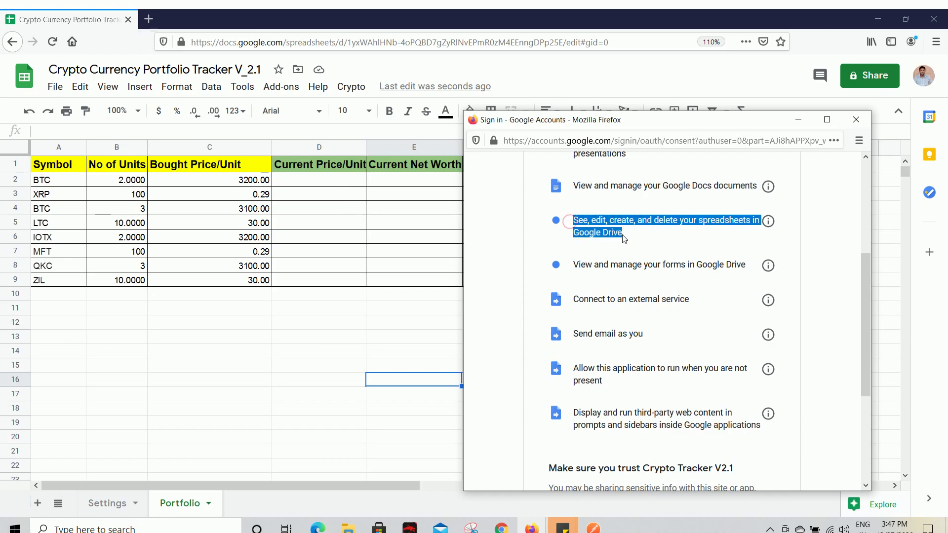
pyautogui.scroll(-2, 578, 220)
pyautogui.moveTo(574, 203)
pyautogui.mouseDown()
pyautogui.moveTo(747, 199)
pyautogui.moveTo(571, 201)
pyautogui.mouseUp()
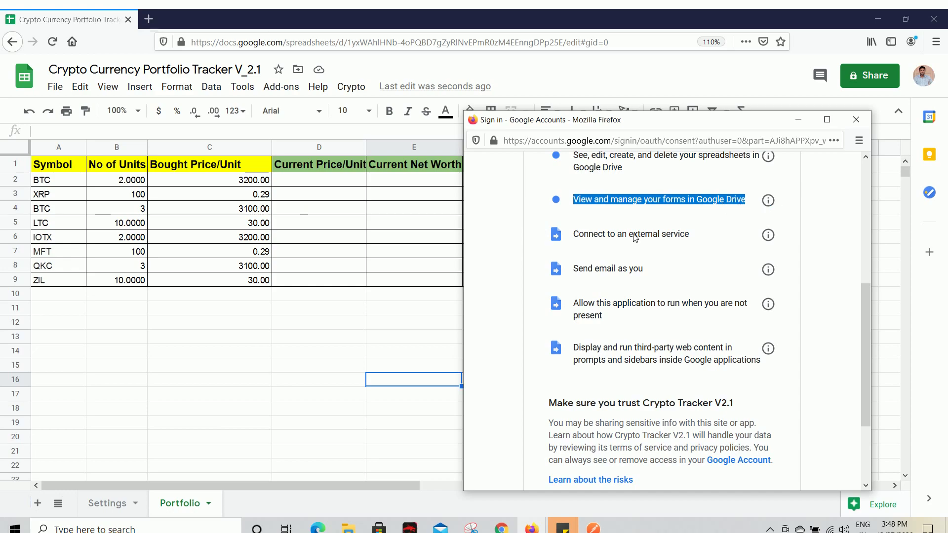
pyautogui.moveTo(572, 234); pyautogui.dragTo(693, 230)
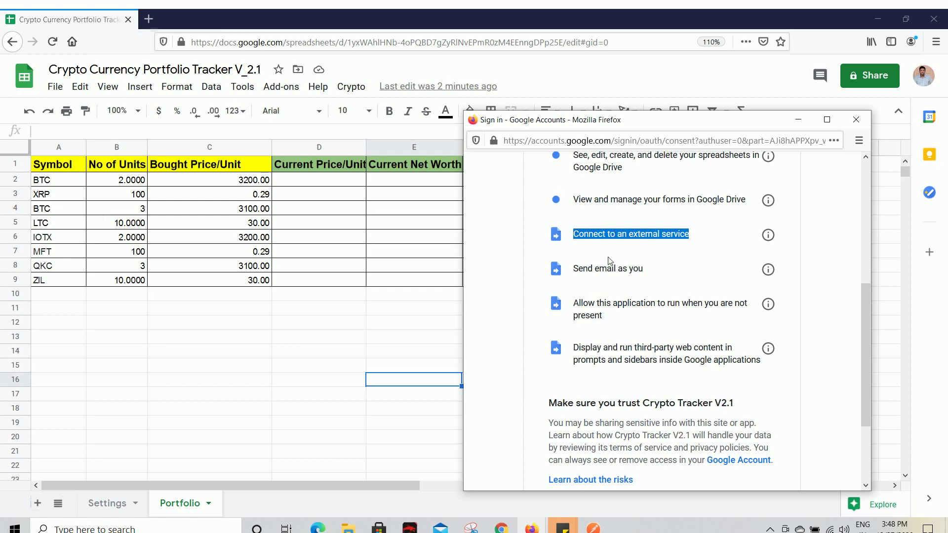
# Review the permissions for sending email, running when the account owner is not present, and displaying third-party web content.
pyautogui.moveTo(573, 269); pyautogui.dragTo(651, 275)
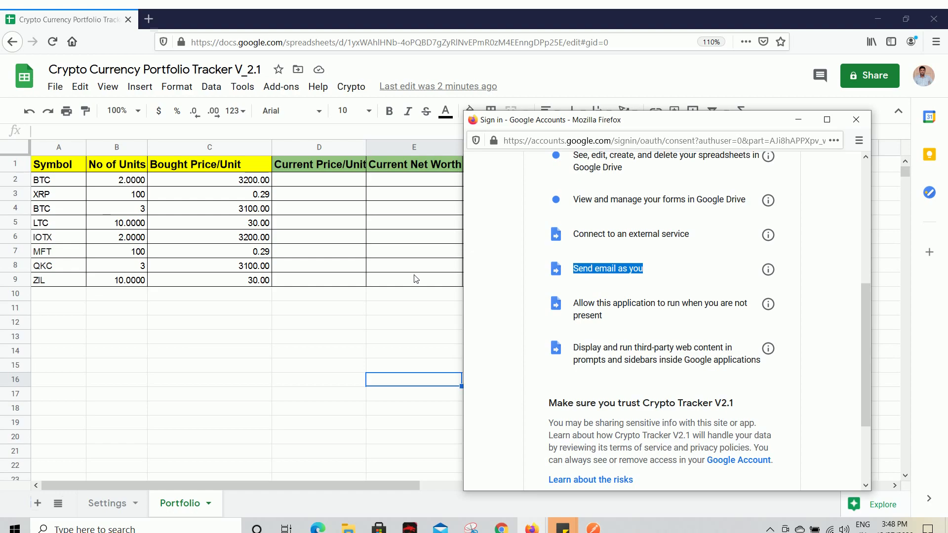
pyautogui.click(590, 275)
pyautogui.moveTo(568, 269); pyautogui.dragTo(640, 279)
pyautogui.scroll(-2, 640, 280)
pyautogui.moveTo(578, 239); pyautogui.dragTo(617, 265)
pyautogui.click(605, 260)
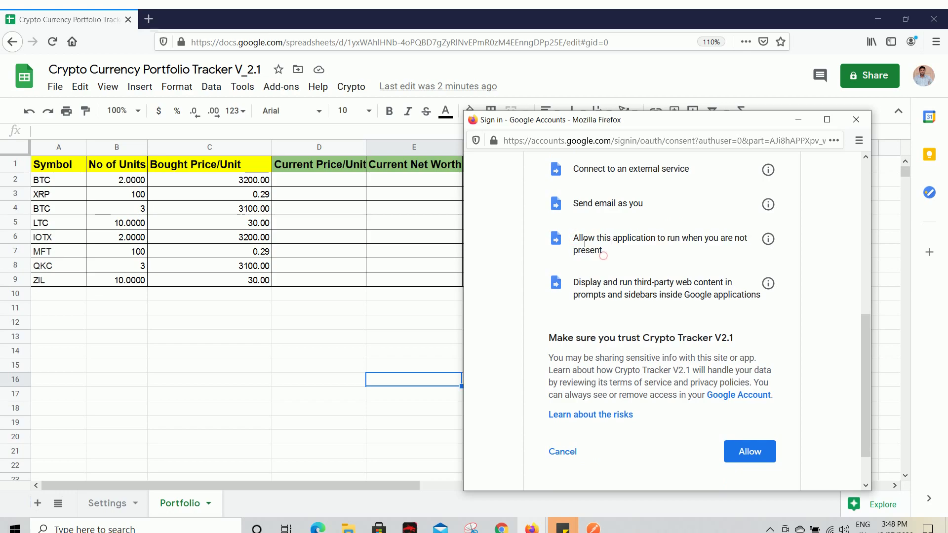
pyautogui.moveTo(571, 237); pyautogui.dragTo(604, 250)
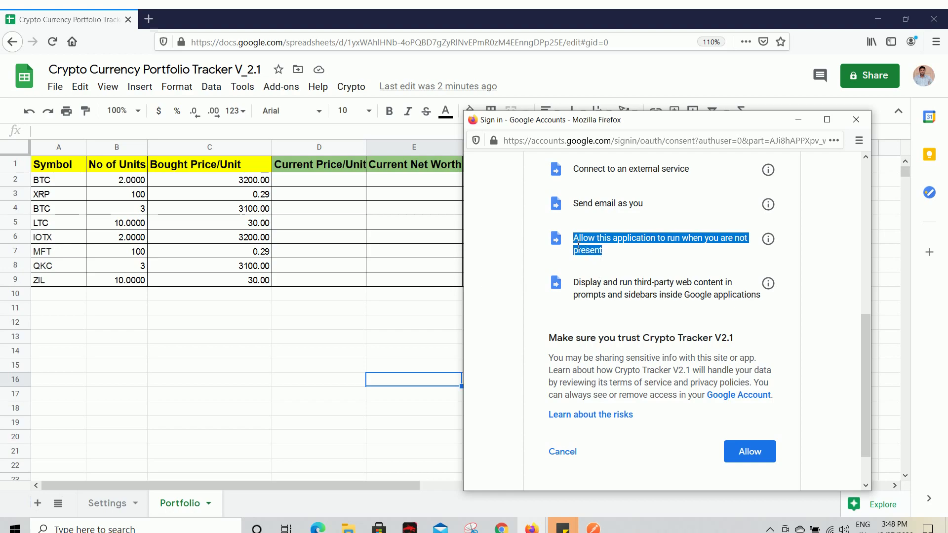
pyautogui.moveTo(751, 295); pyautogui.dragTo(579, 282)
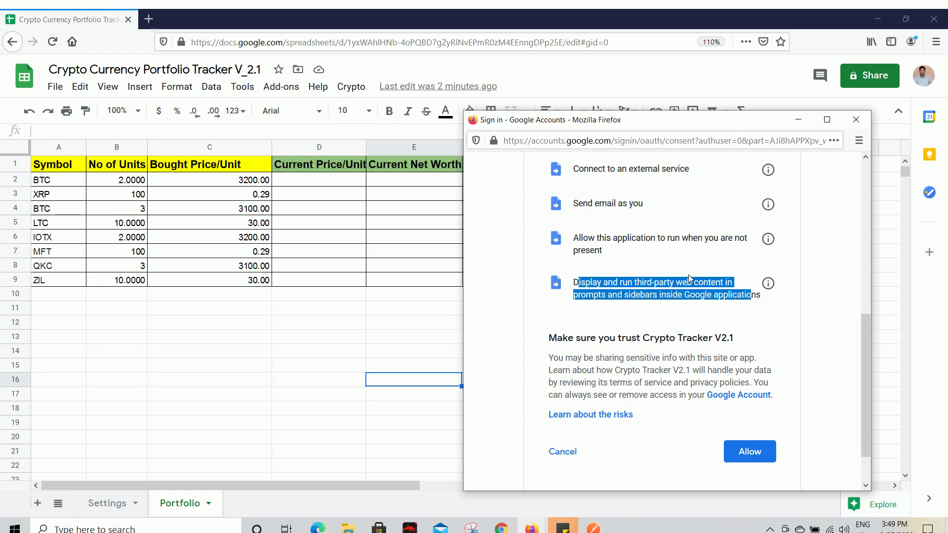
# Grant Crypto Tracker V2.1 the requested permissions and verify that the mandatory details in the Settings sheet have been entered.
pyautogui.click(750, 451)
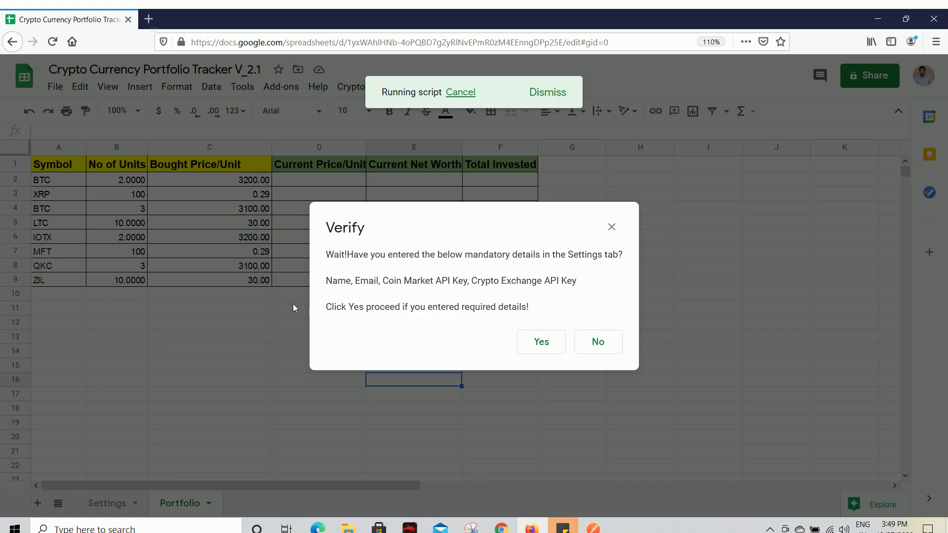
pyautogui.click(539, 344)
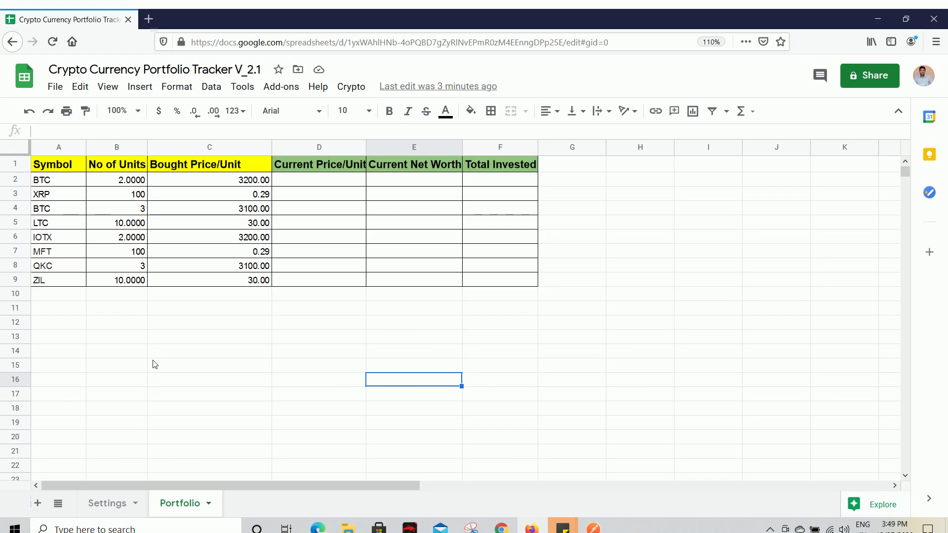
# Refresh the Portfolio sheet to fill in the current price, current net worth and total invested for each coin.
pyautogui.click(342, 85)
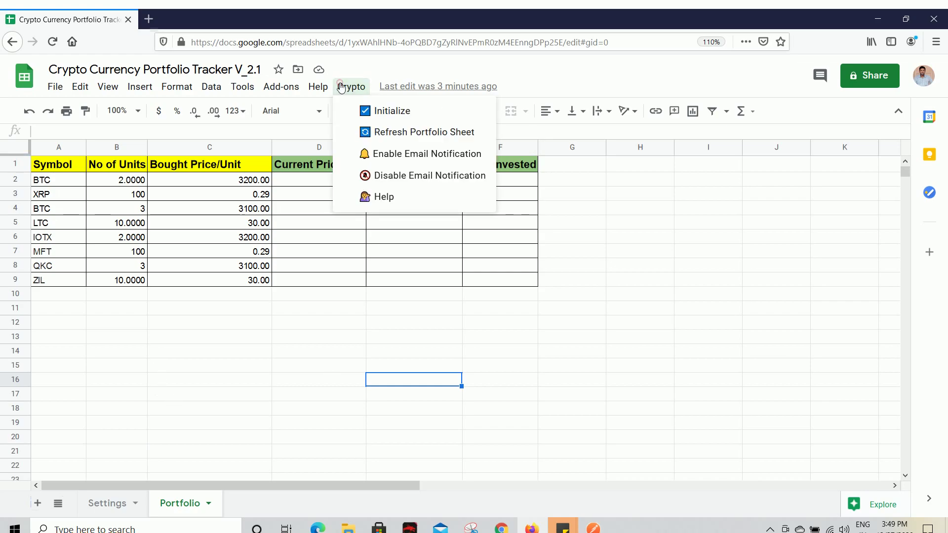
pyautogui.click(432, 133)
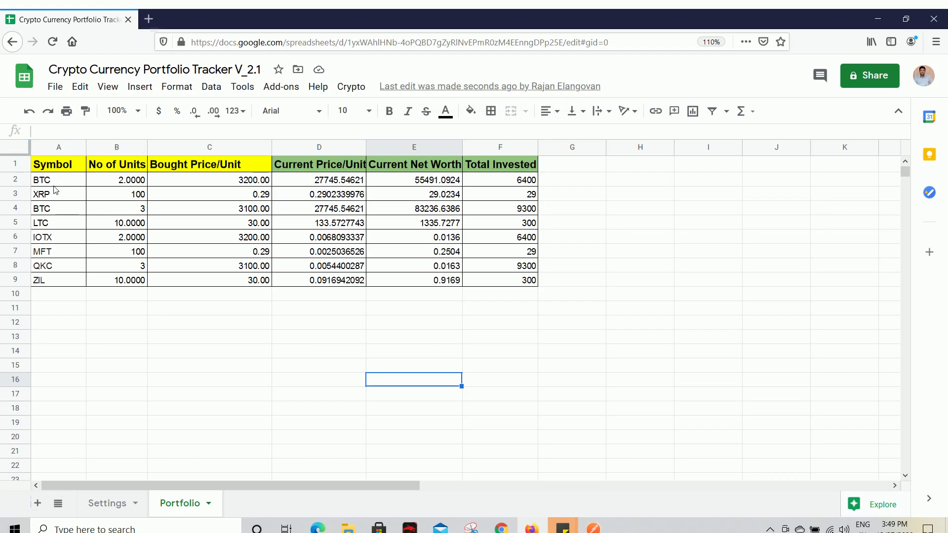
# Search the web for coinmarketcap in a new browser tab and open the CoinMarketCap website.
pyautogui.click(148, 19)
pyautogui.write('coinmark')
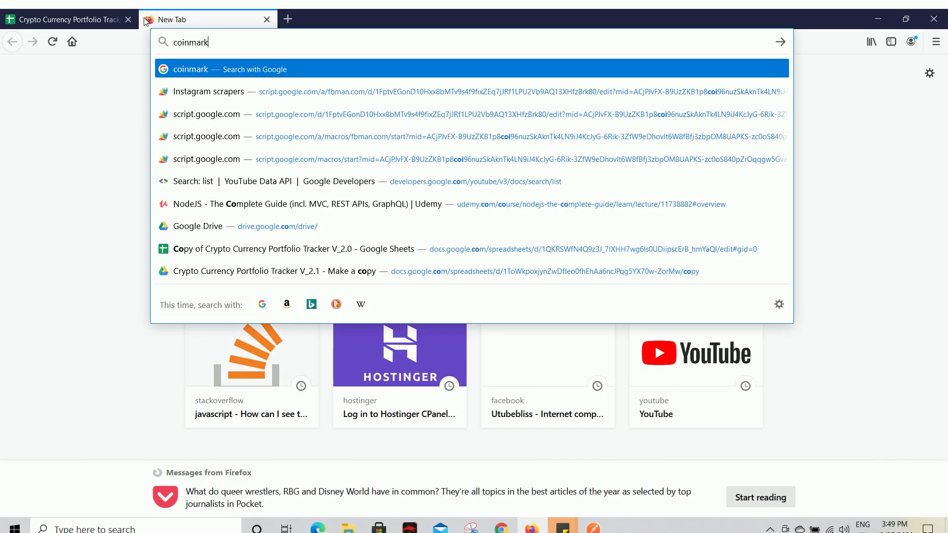
pyautogui.write('etcap')
pyautogui.press('Return')
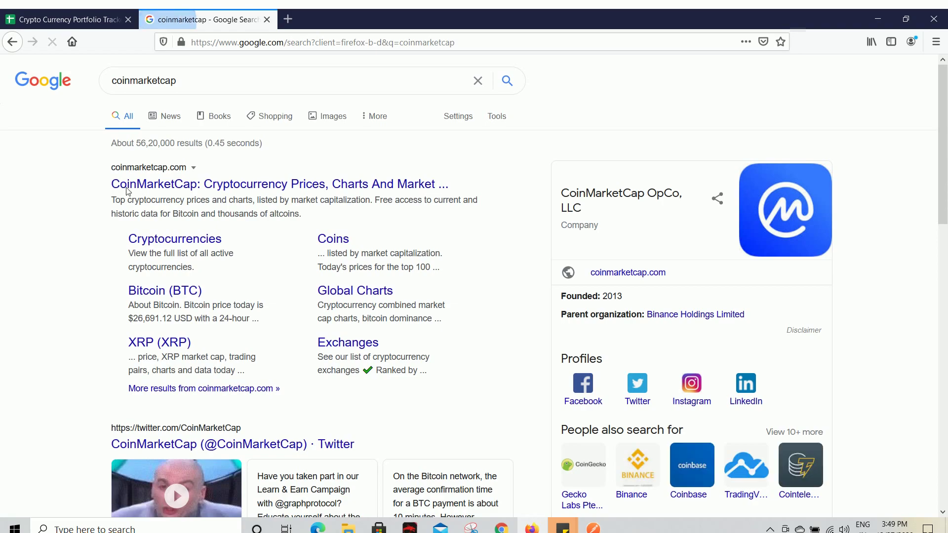
pyautogui.click(198, 157)
# Compare the live cryptocurrency prices on CoinMarketCap with the current prices in the Portfolio sheet.
pyautogui.scroll(-1, 179, 287)
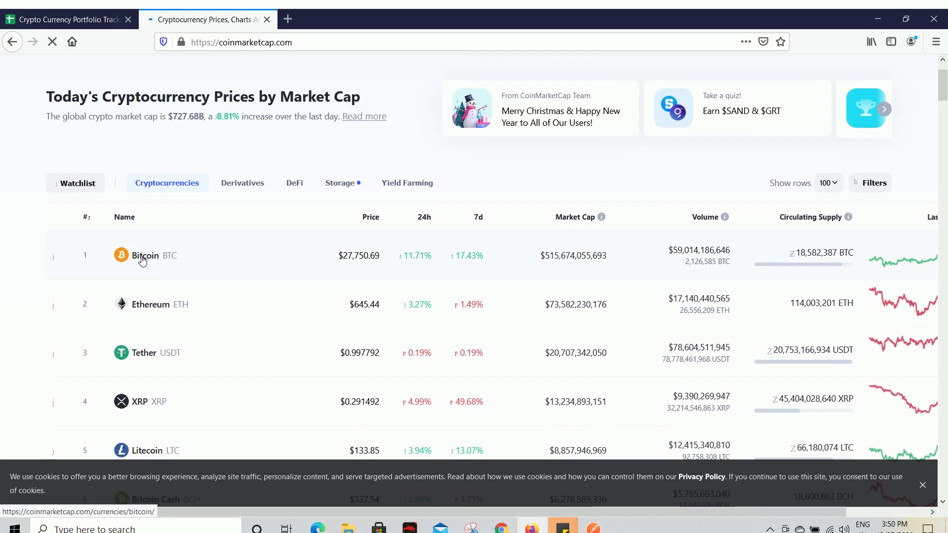
pyautogui.moveTo(177, 260); pyautogui.dragTo(236, 296)
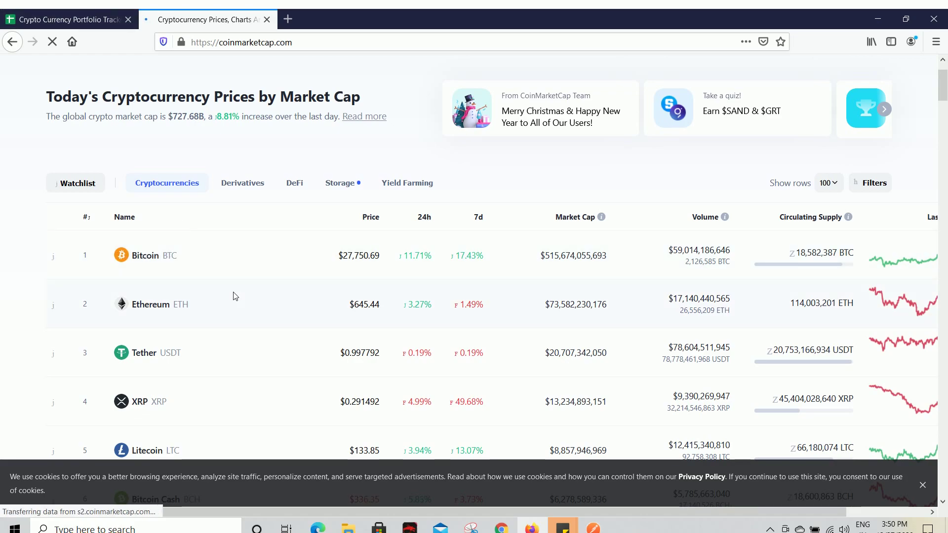
pyautogui.scroll(-2, 230, 294)
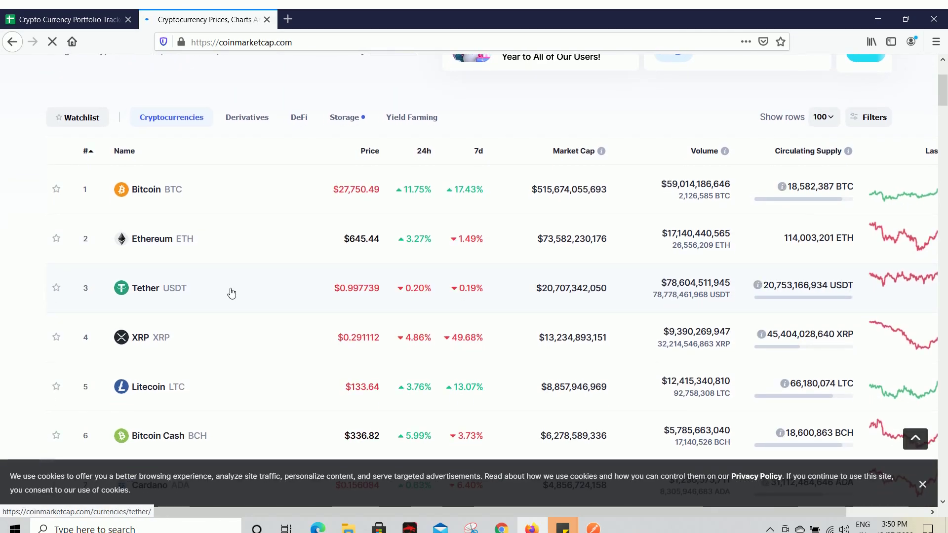
pyautogui.click(71, 20)
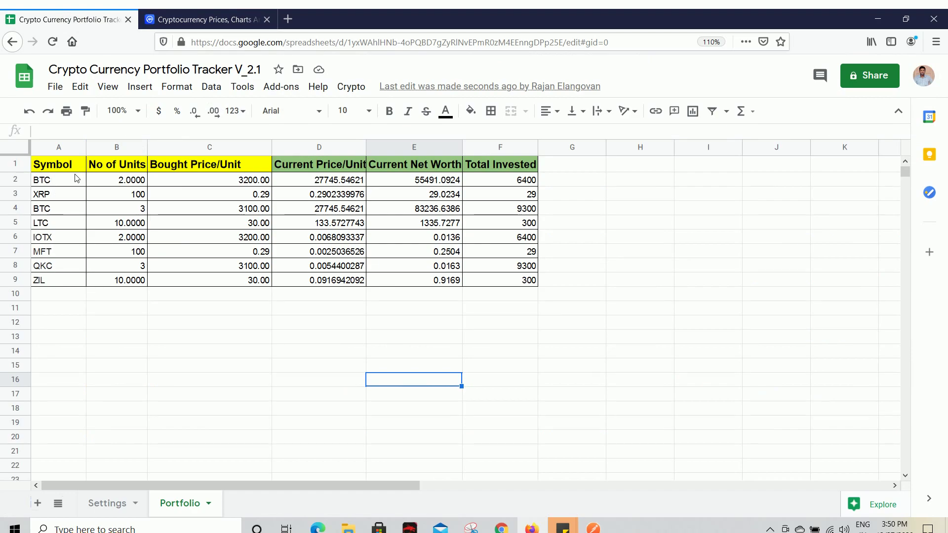
pyautogui.moveTo(70, 168); pyautogui.dragTo(498, 293)
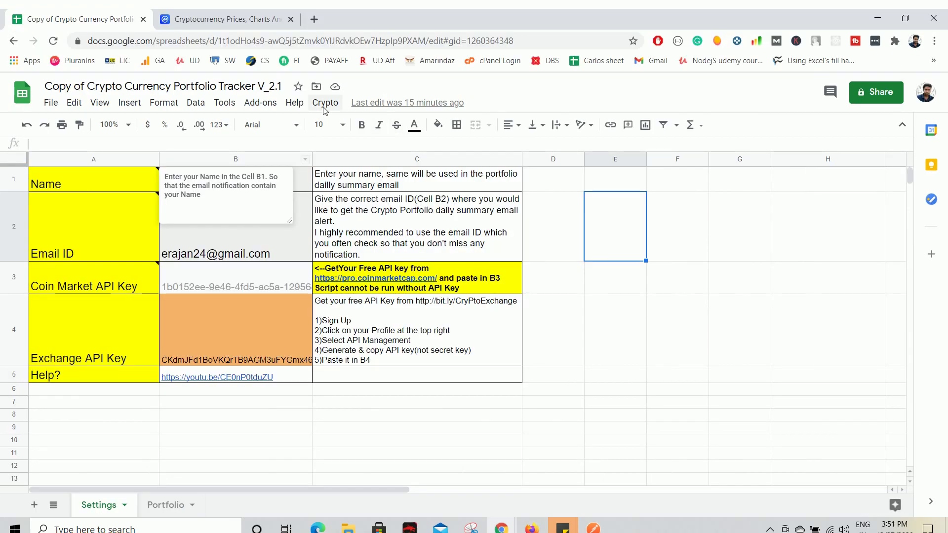
# Review the Crypto commands for refreshing the portfolio and enabling or disabling email notifications, and show the Portfolio sheet in the spreadsheet copy.
pyautogui.click(325, 103)
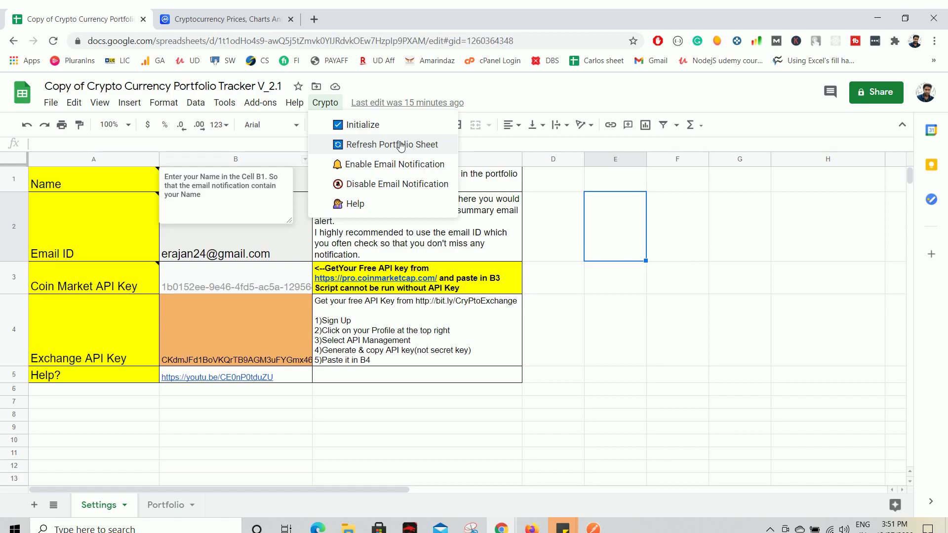
pyautogui.click(640, 339)
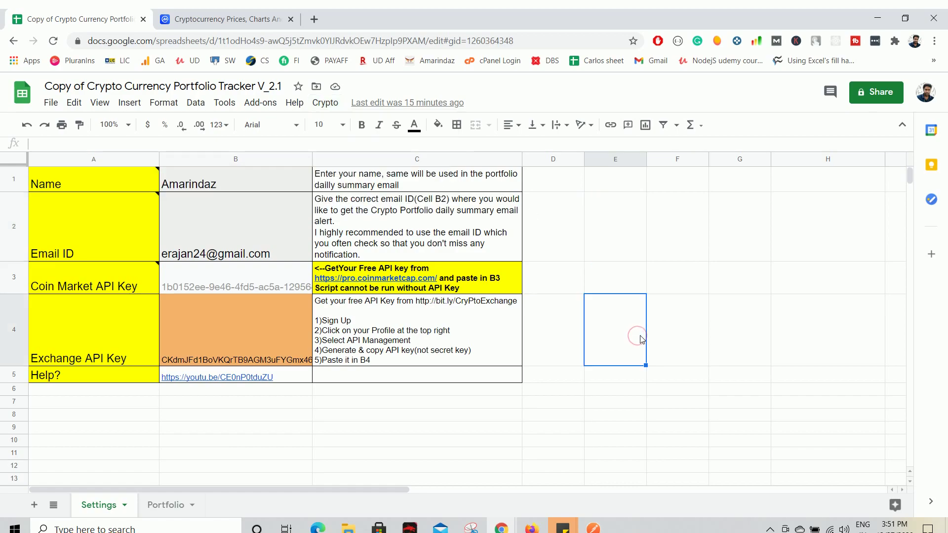
pyautogui.click(163, 512)
pyautogui.click(326, 103)
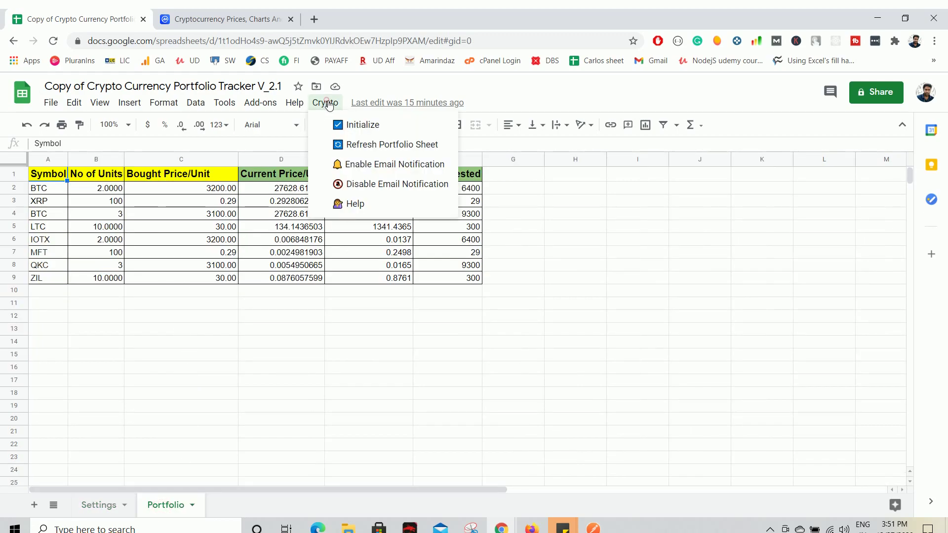
pyautogui.click(597, 278)
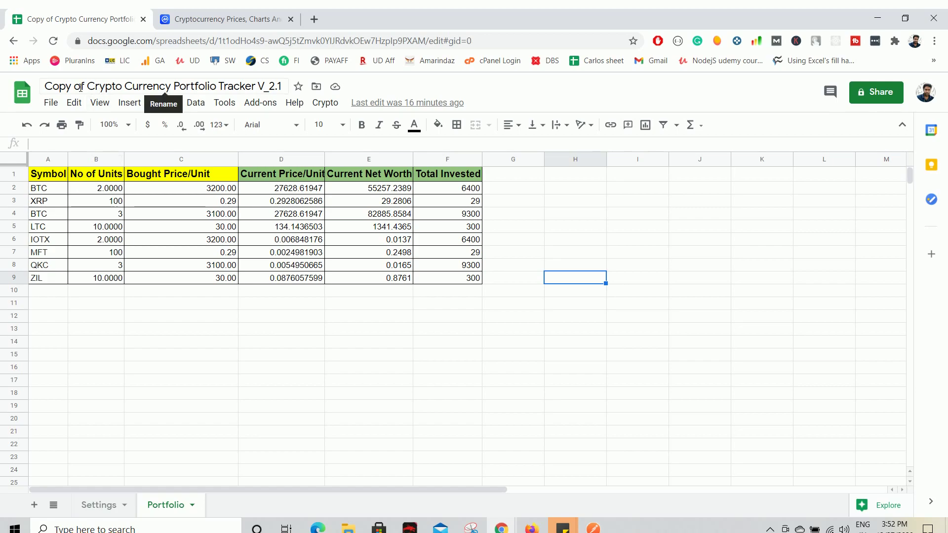
# Rename the spreadsheet as Crypto Currency Portfolio Tracker V_2.1 by removing "Copy of" from its title.
pyautogui.moveTo(87, 84); pyautogui.dragTo(43, 86)
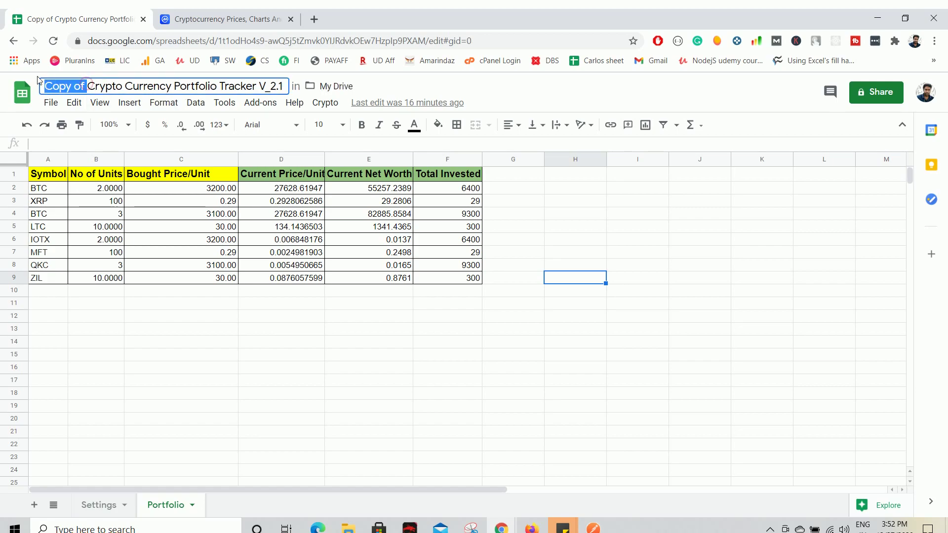
pyautogui.press('BackSpace')
pyautogui.click(208, 380)
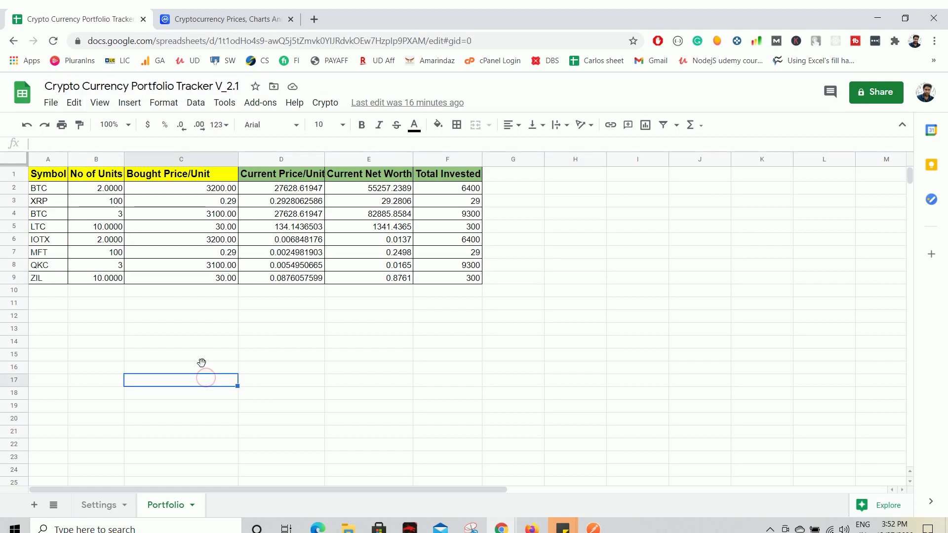